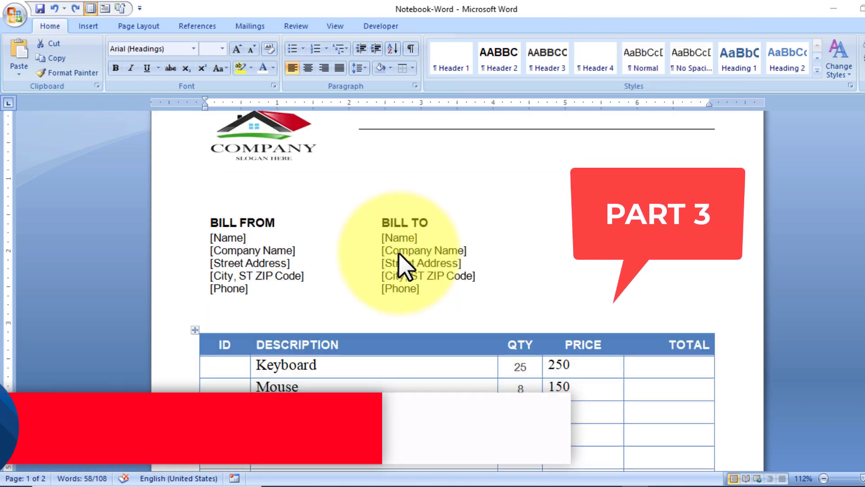
scroll(401, 261, down, 1)
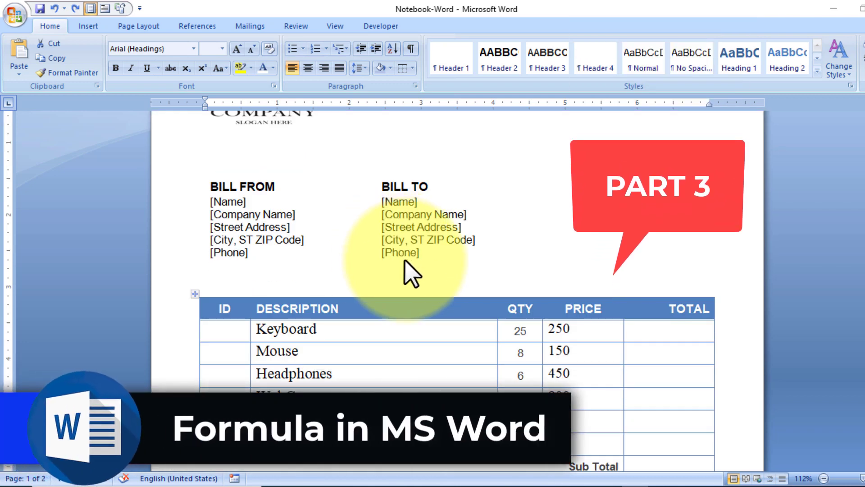
- Open the Formula dialog for the Keyboard TOTAL cell and cancel the suggested =SUM(LEFT)
scroll(406, 270, up, 3)
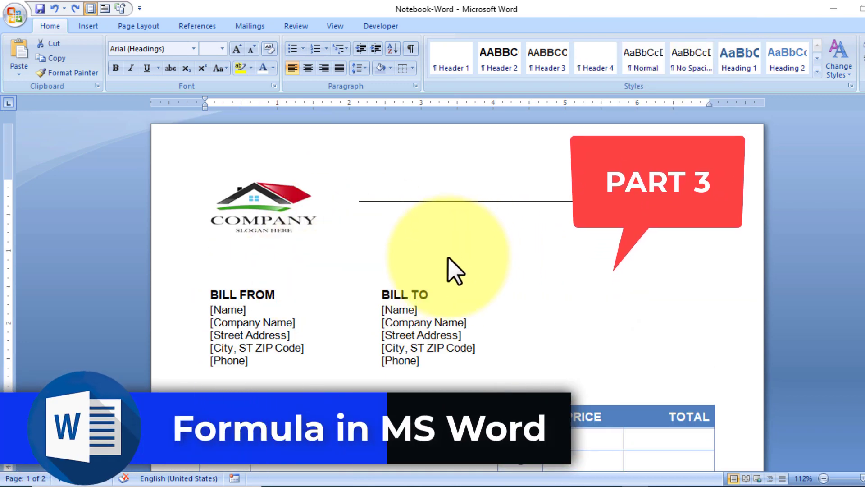
scroll(458, 273, down, 2)
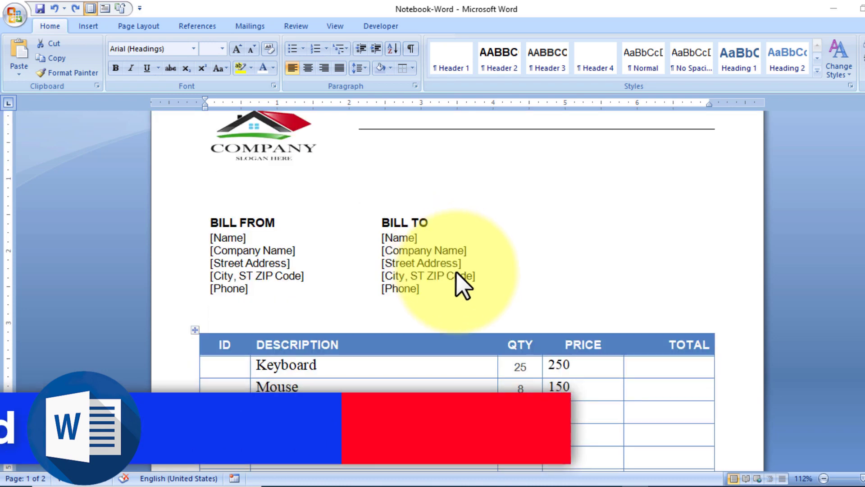
scroll(456, 285, down, 4)
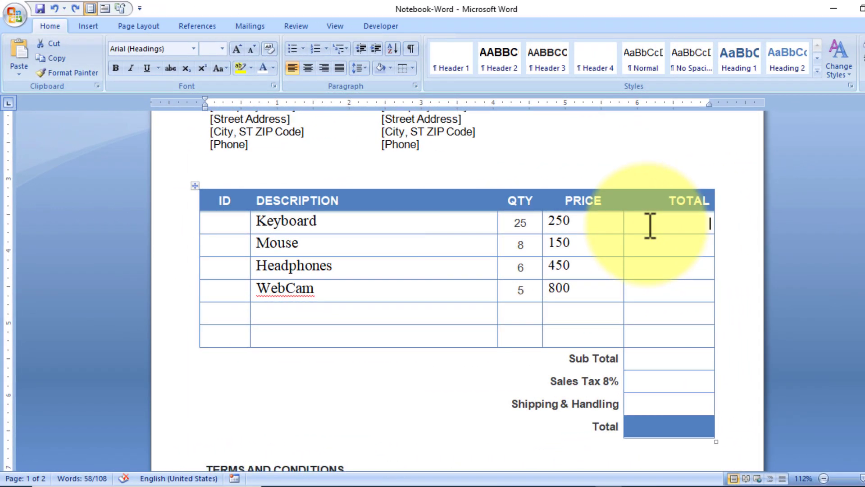
click(651, 225)
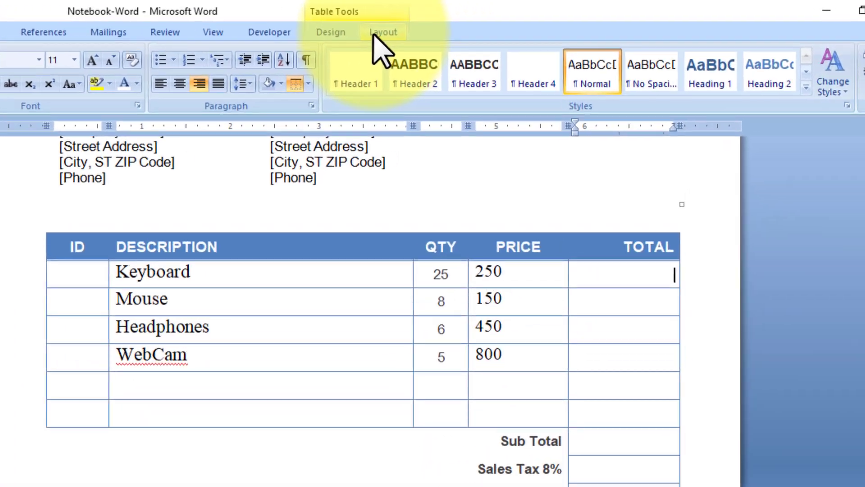
click(378, 32)
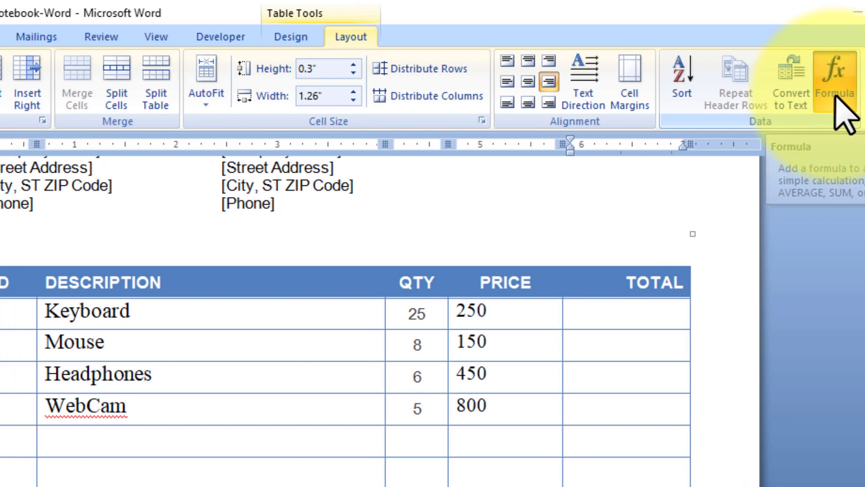
click(798, 96)
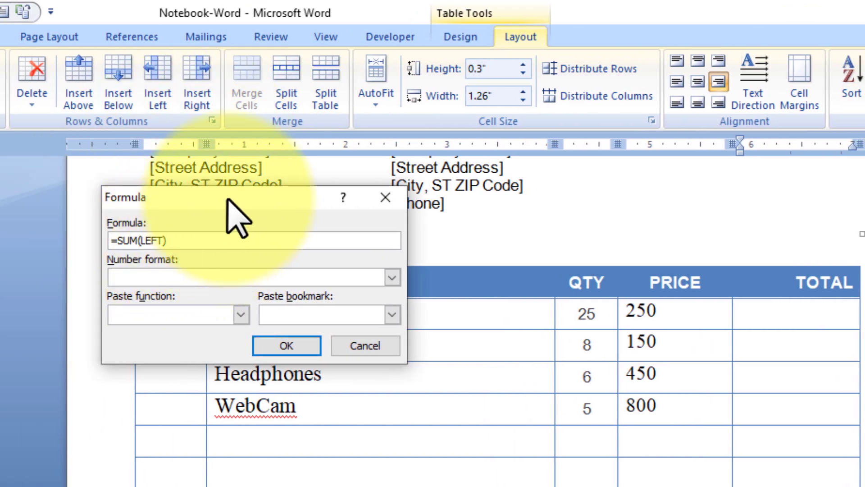
drag(225, 194, 277, 233)
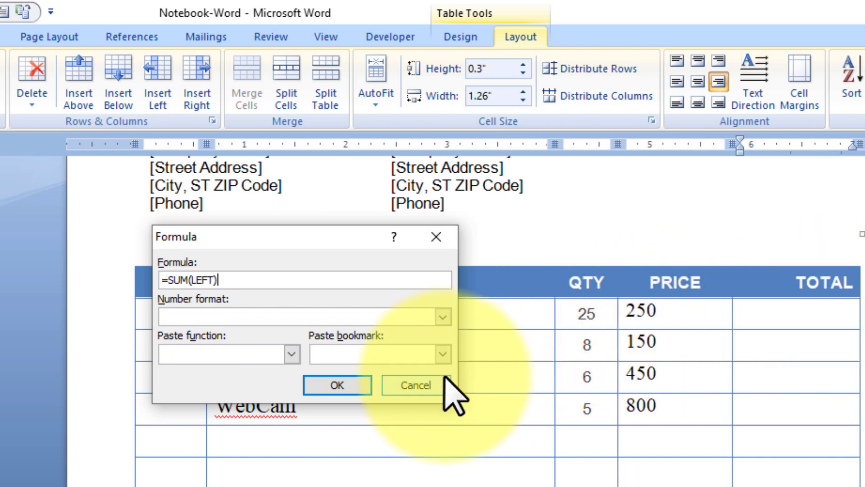
click(338, 385)
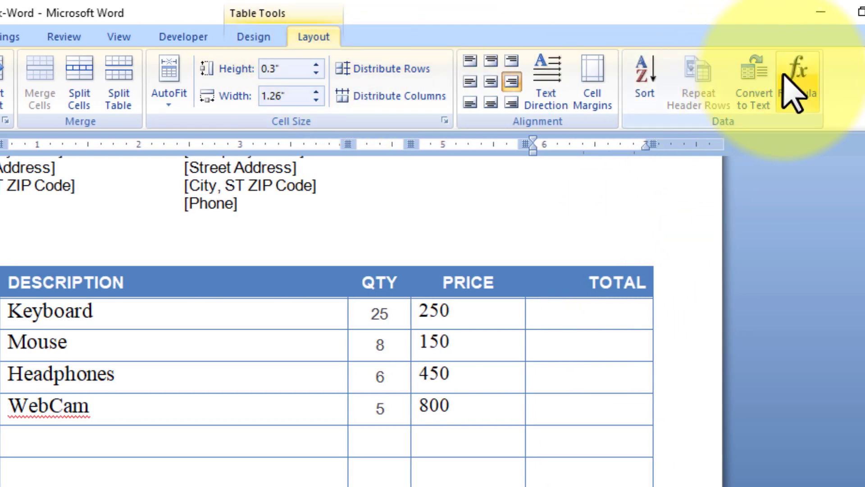
- Replace the formula with =PRODUCT(LEFT) so the Keyboard total shows 6250
click(797, 74)
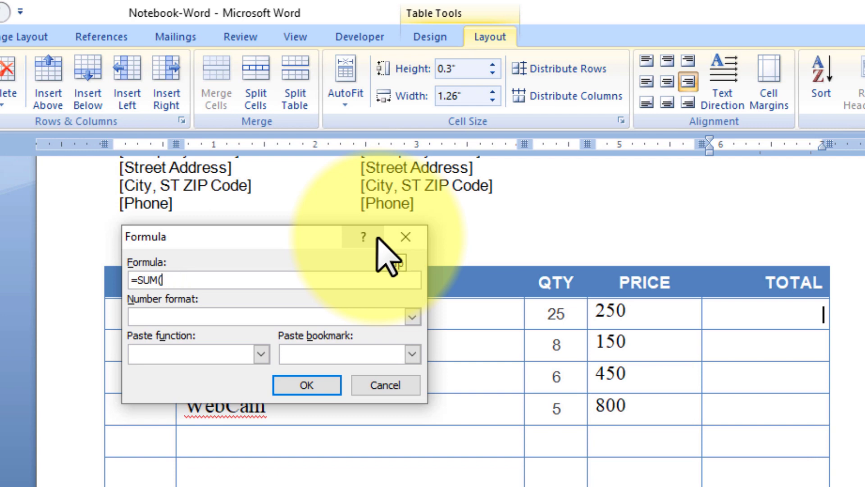
key(BackSpace)
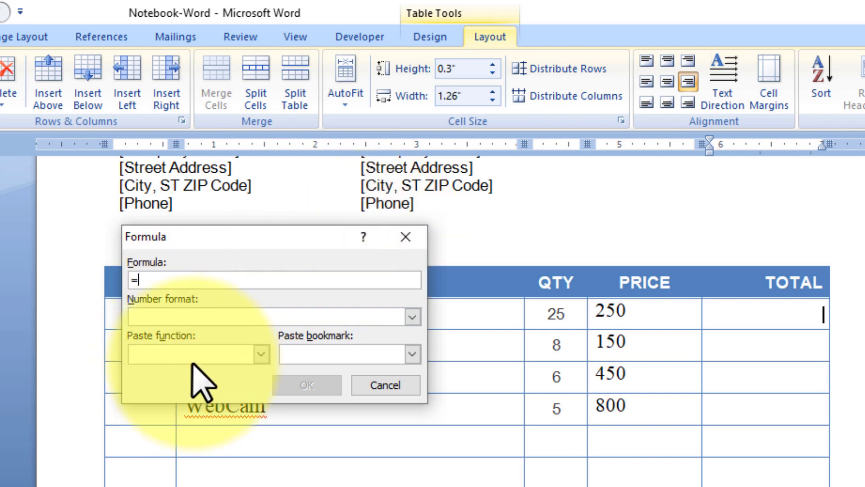
click(261, 355)
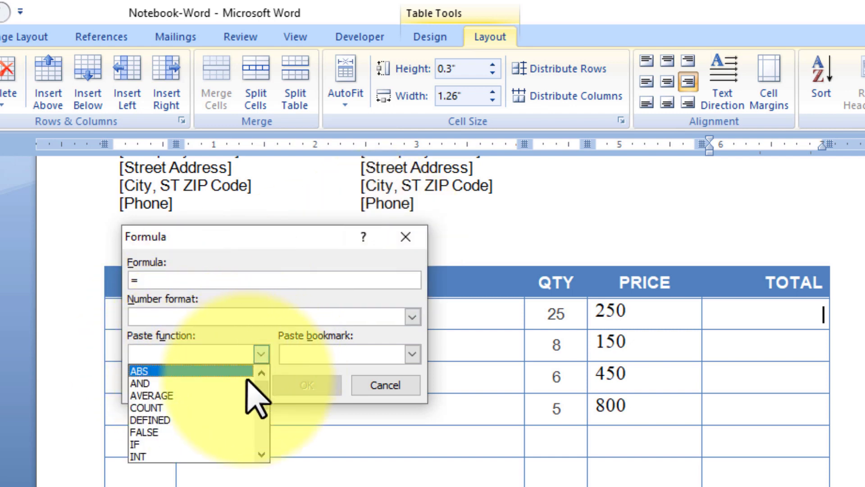
scroll(179, 403, down, 1)
scroll(178, 400, down, 2)
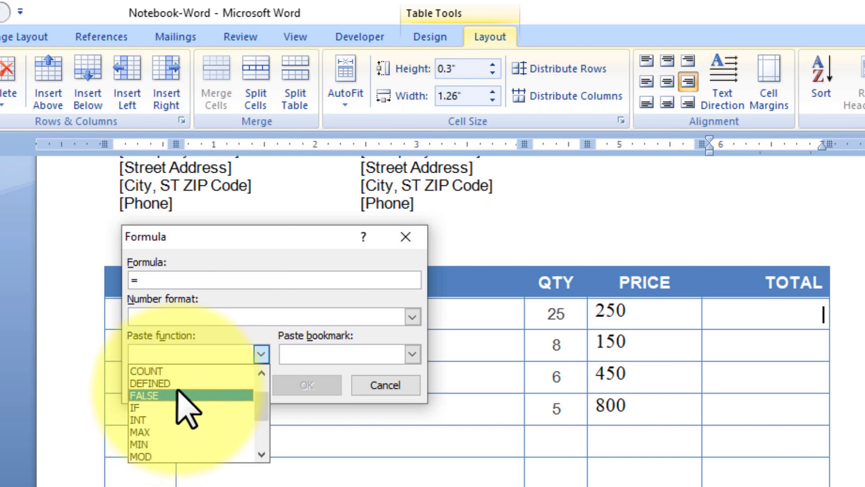
scroll(176, 402, down, 4)
scroll(172, 403, down, 2)
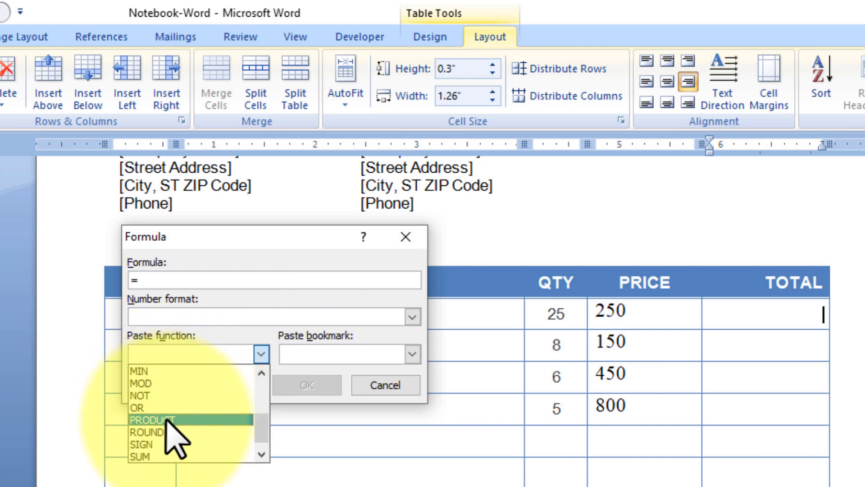
click(167, 420)
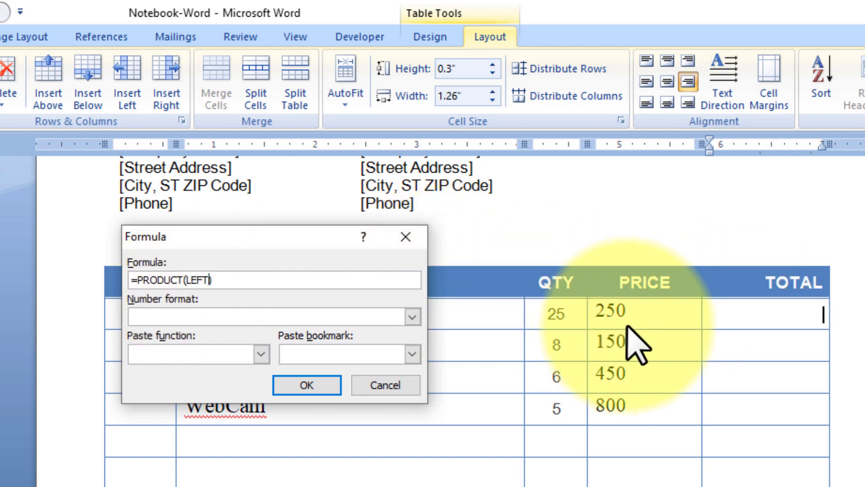
click(288, 386)
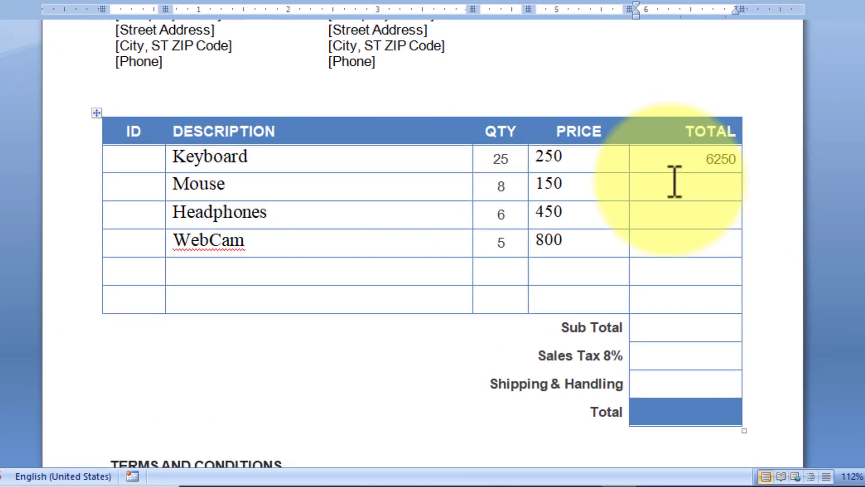
- Repeat the PRODUCT(LEFT) formula with F4 for the Mouse, Headphones and WebCam totals: 1200, 2700, 4000
click(654, 252)
drag(669, 188, 669, 263)
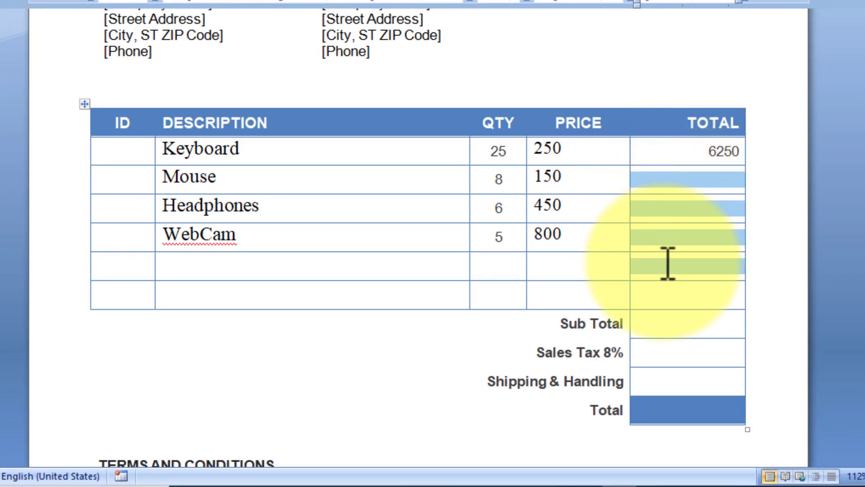
click(676, 209)
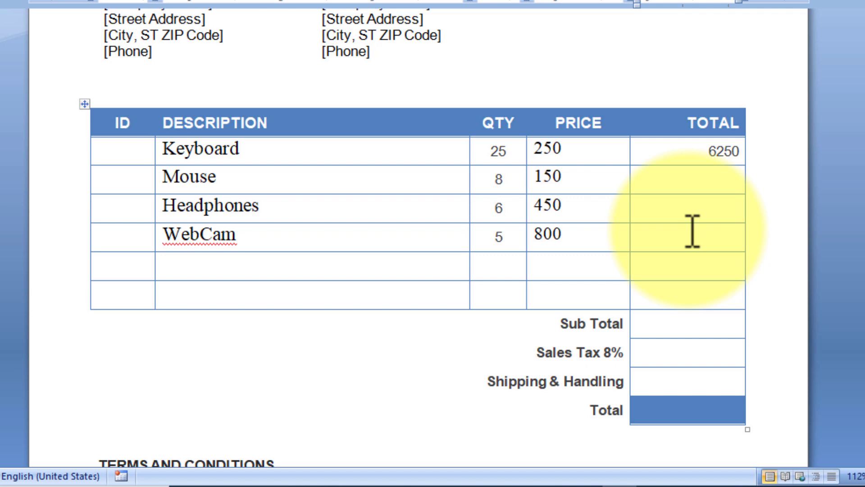
click(667, 209)
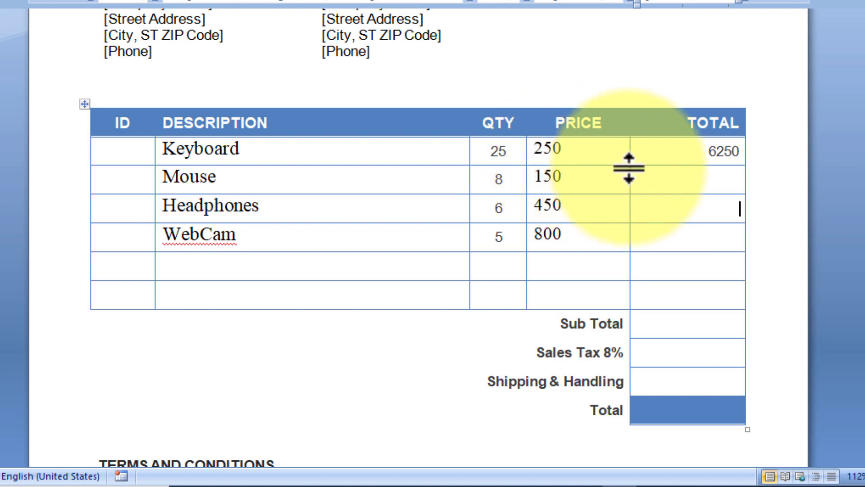
click(723, 180)
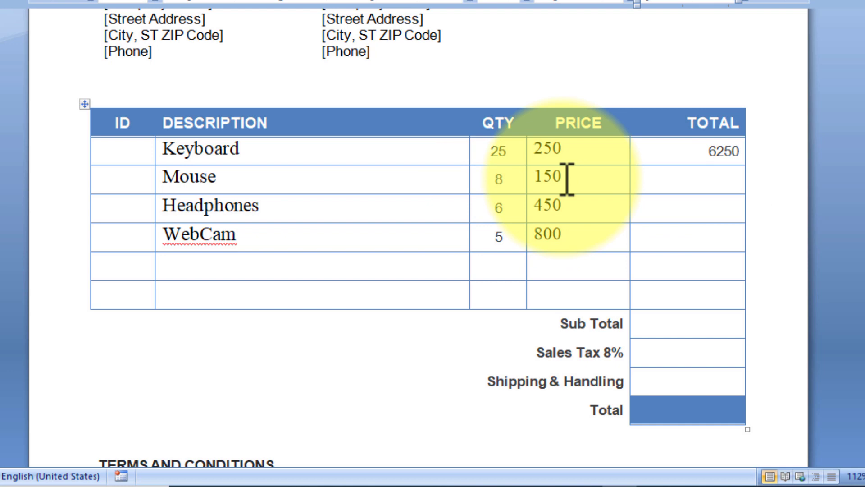
key(F4)
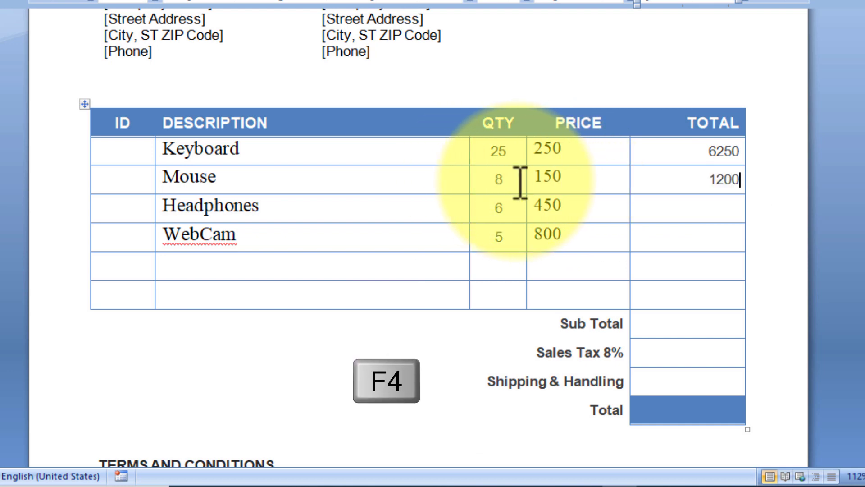
click(722, 212)
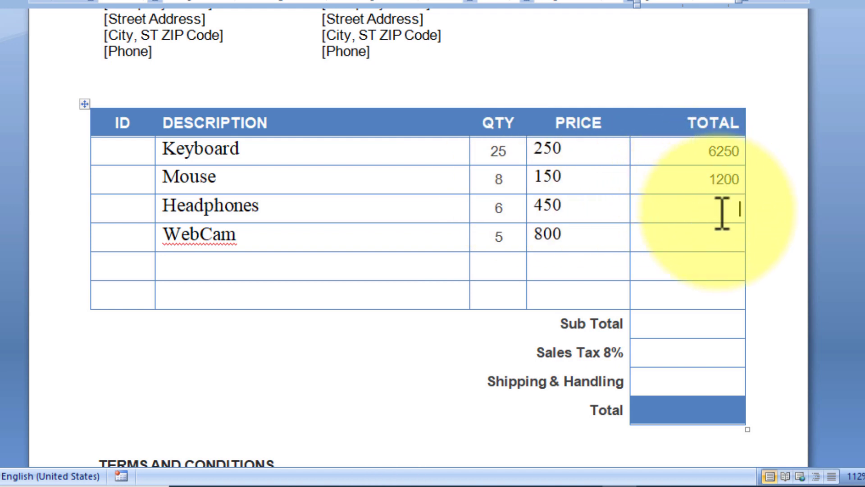
key(F4)
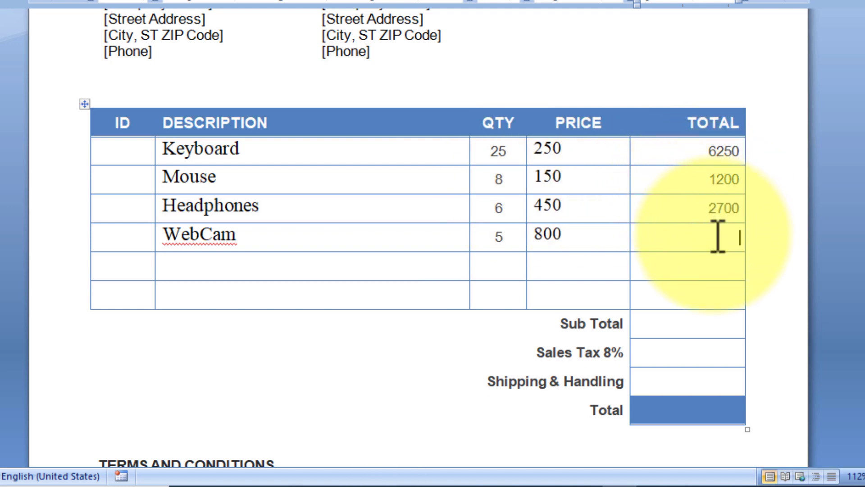
key(F4)
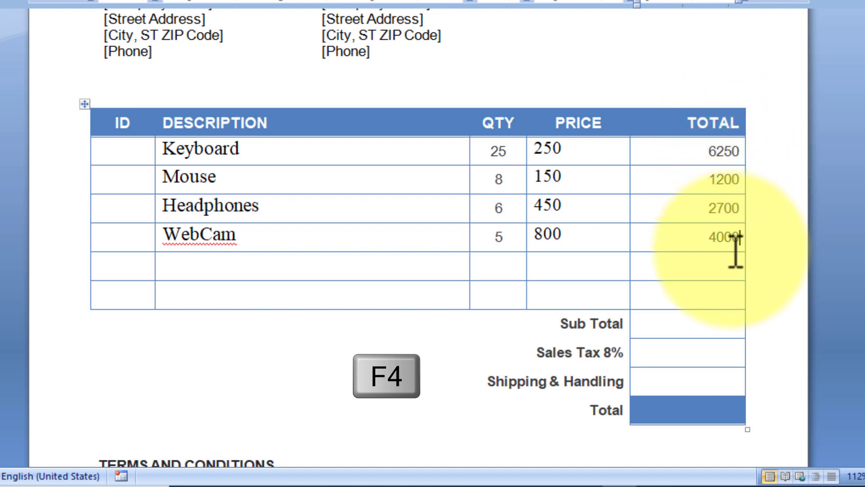
click(668, 334)
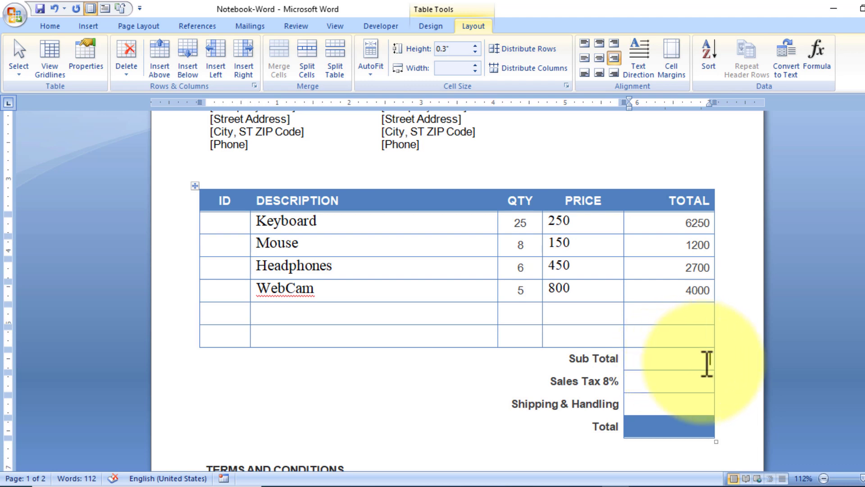
- Insert =SUM(ABOVE) in the Sub Total cell to get 14150
click(815, 51)
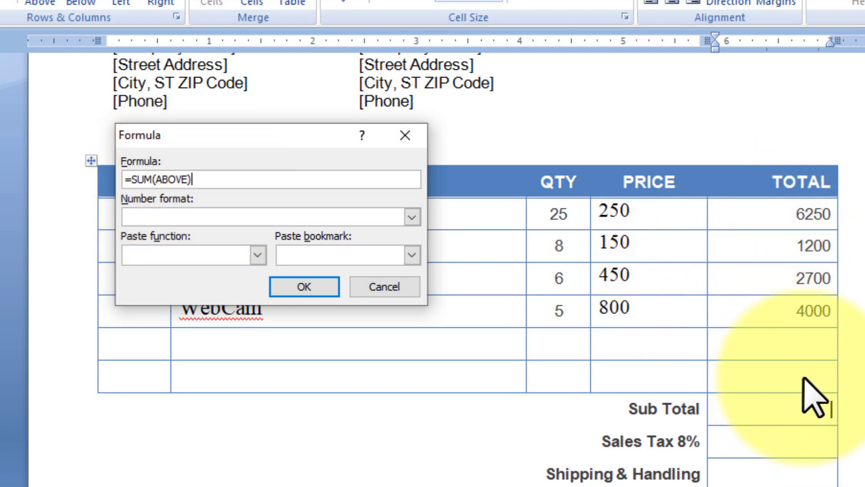
click(273, 288)
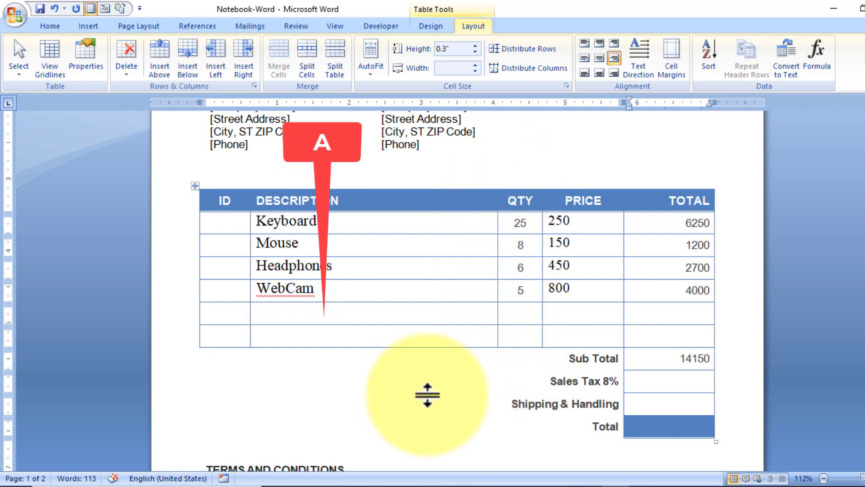
- Check the Sub Total result of 14150, then move into the Sales Tax 8% cell
click(702, 360)
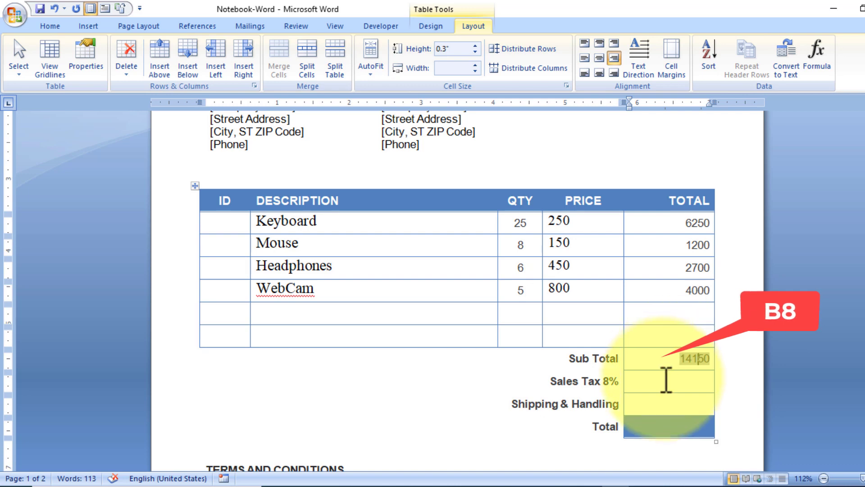
click(685, 388)
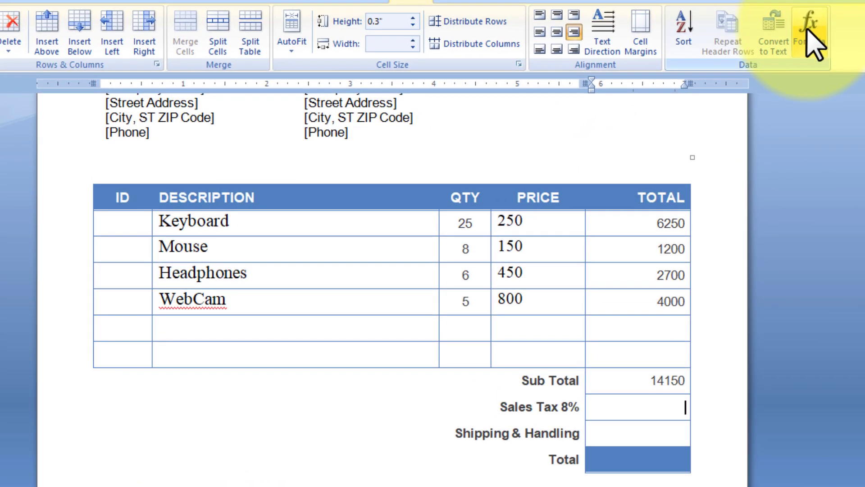
- Enter the formula =B8*(8/100) in the Sales Tax 8% cell so it shows 1132
click(808, 30)
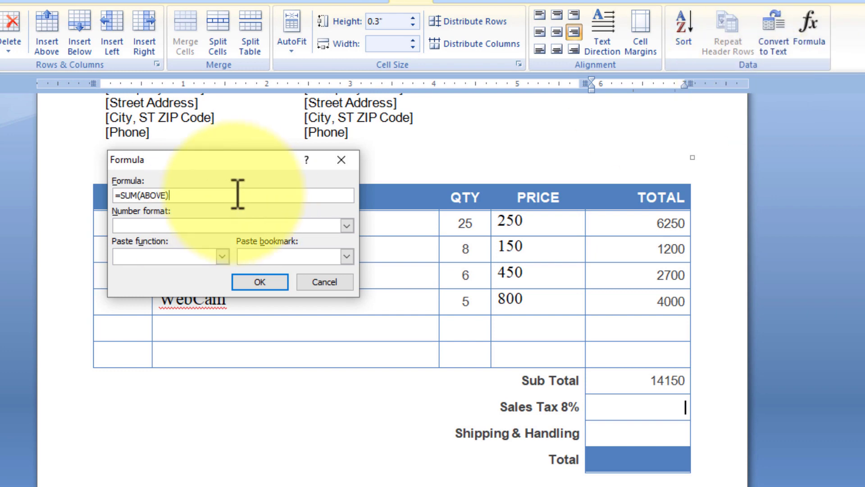
key(BackSpace)
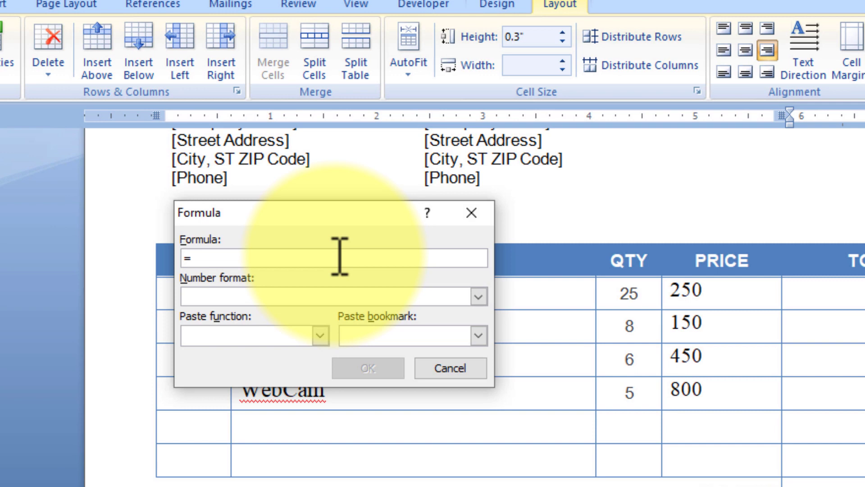
text(B8*()
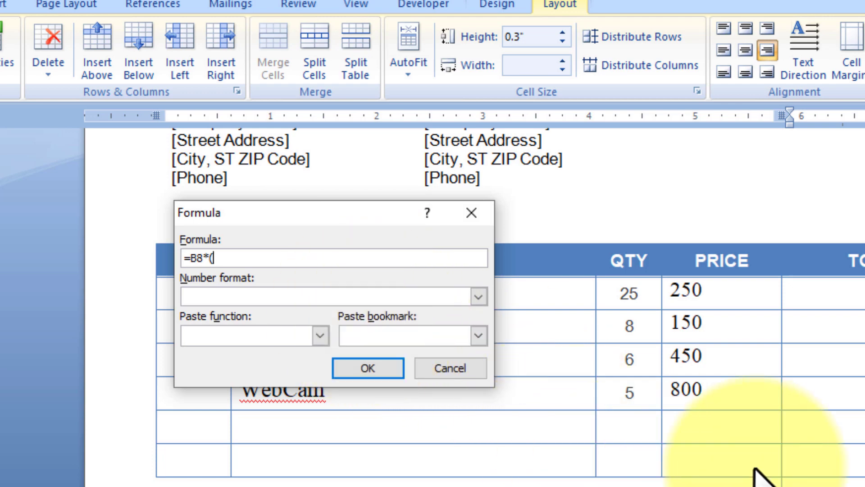
text(8/1)
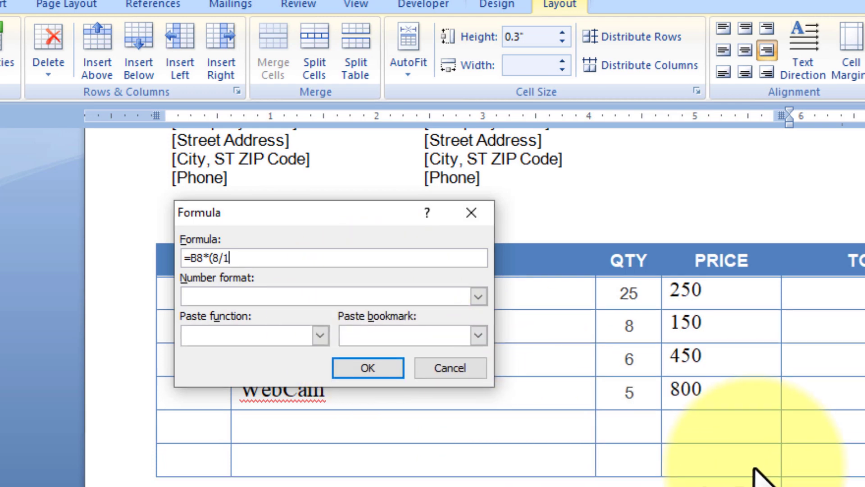
text(00)
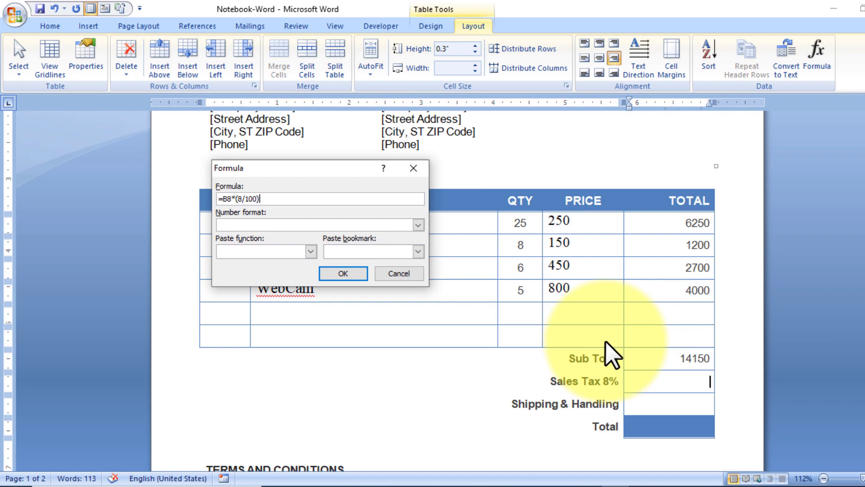
click(343, 273)
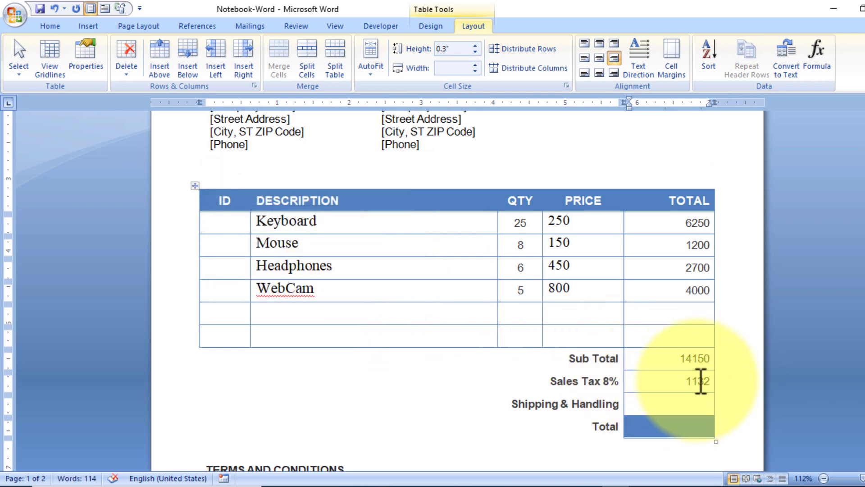
scroll(703, 383, down, 1)
scroll(698, 382, down, 1)
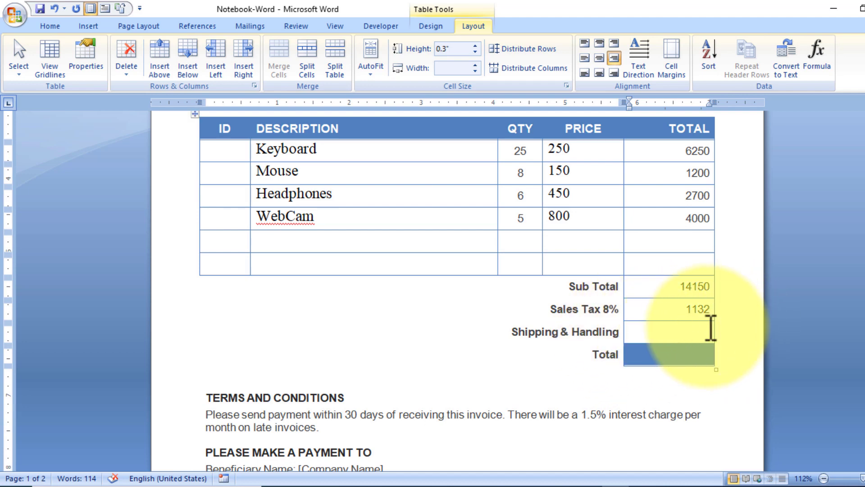
- Enter 500 as the Shipping & Handling charge
text(500)
click(680, 289)
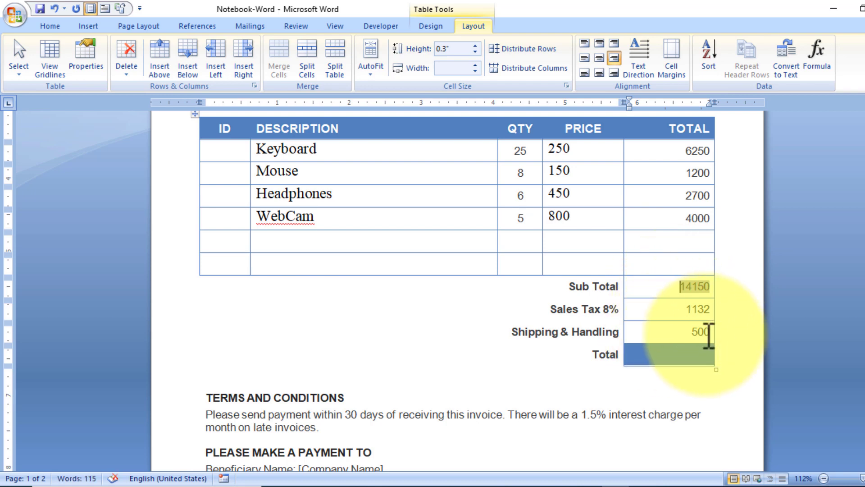
click(682, 355)
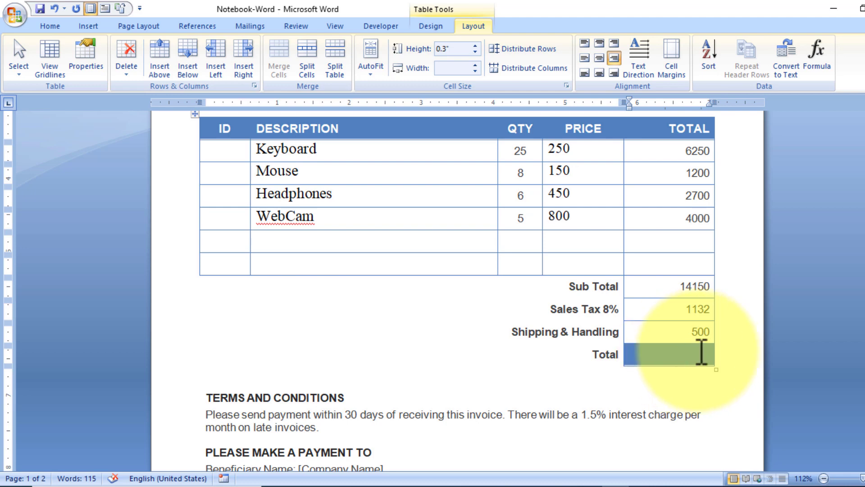
- Give the Total cell the formula =B8+B9+B10, producing 15782
click(809, 66)
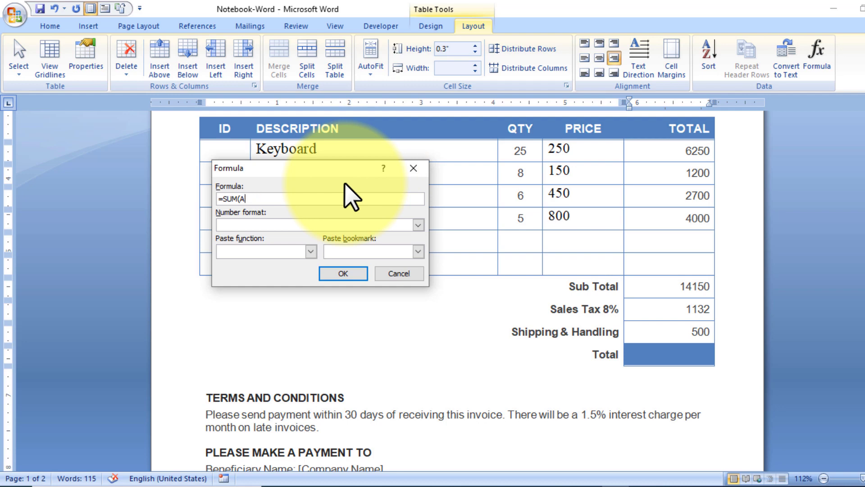
key(BackSpace)
key(BackSpace)
key(BackSpace)
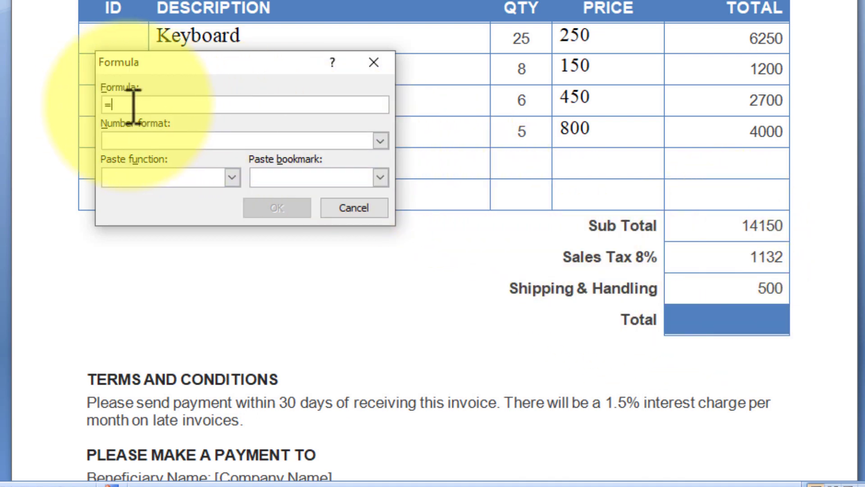
text(B8+B9+B10)
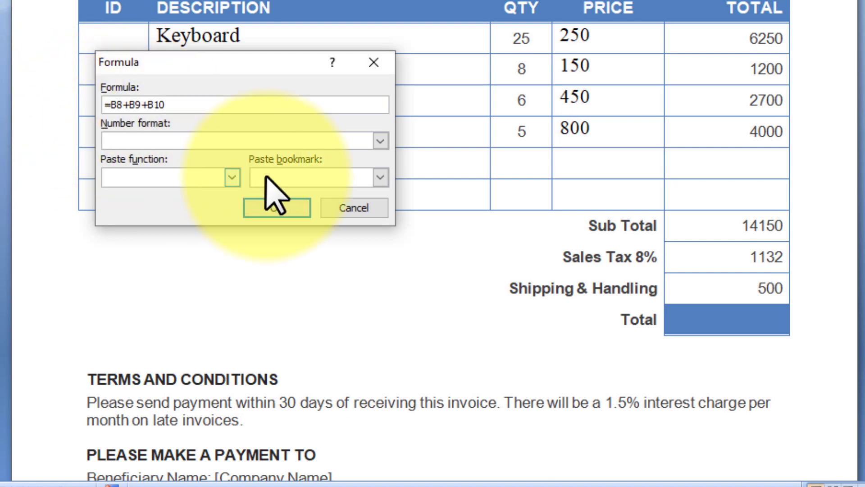
click(291, 209)
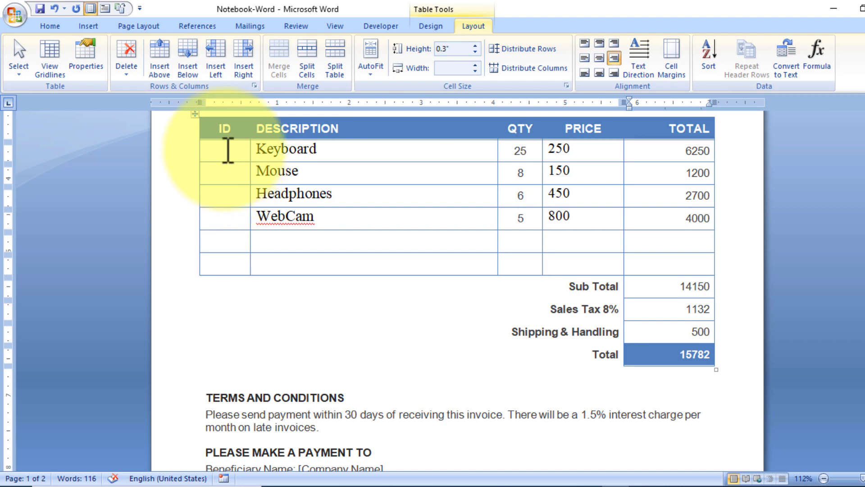
- Apply 1. 2. 3. numbering to the four ID cells from Keyboard to WebCam
drag(227, 151, 224, 224)
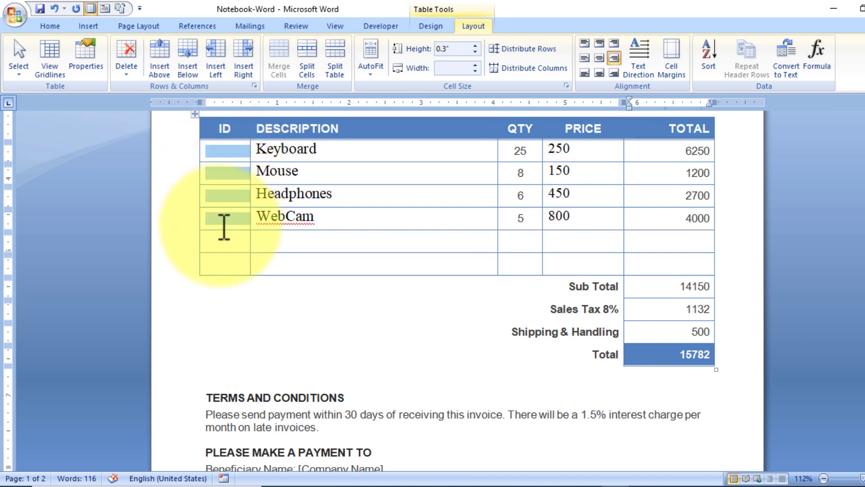
drag(224, 224, 228, 227)
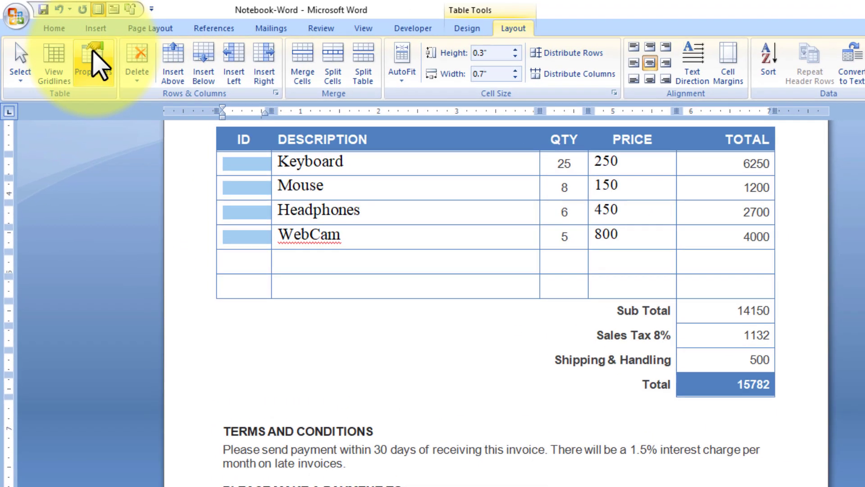
click(43, 28)
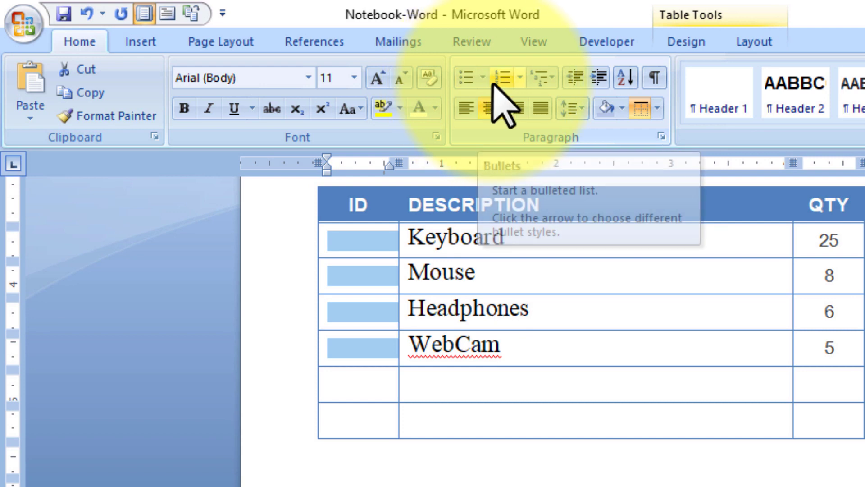
click(520, 78)
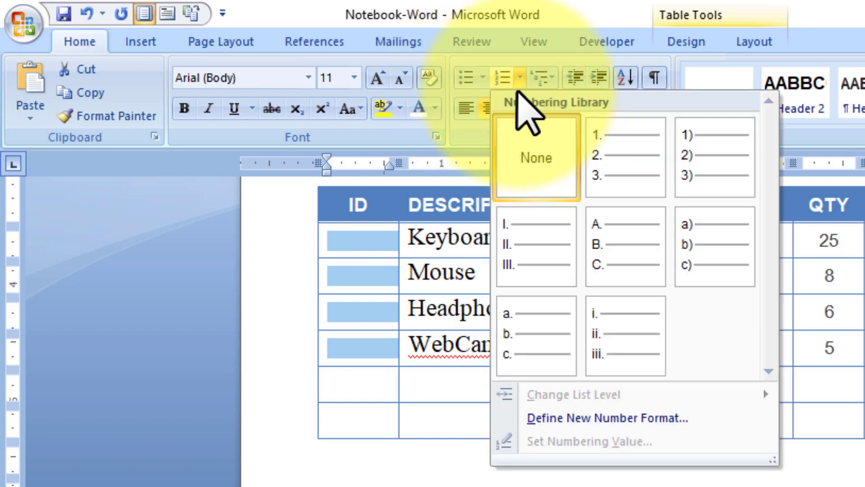
click(600, 178)
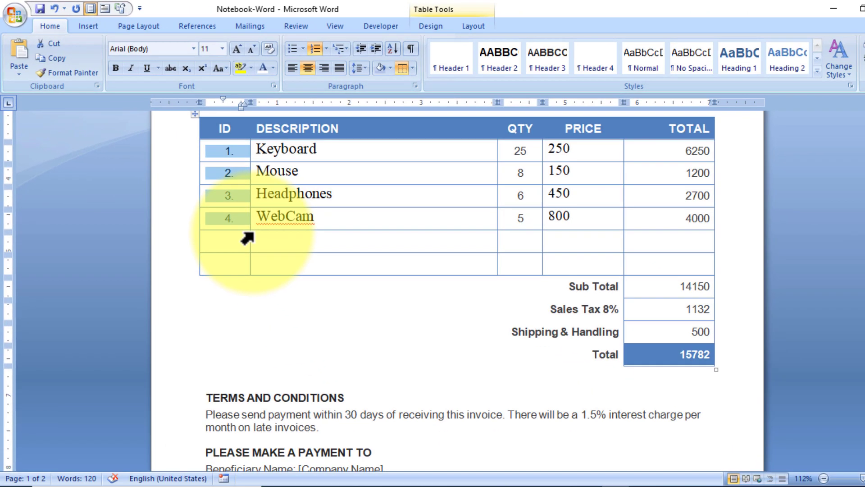
scroll(451, 270, down, 3)
click(684, 288)
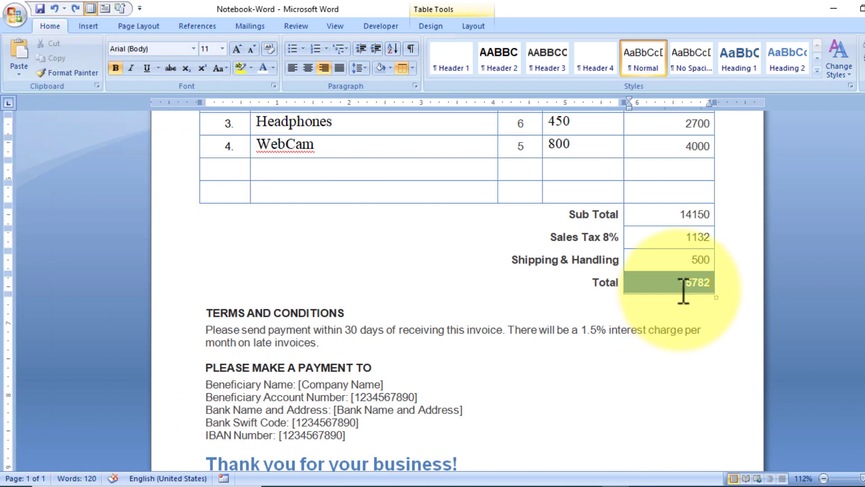
- Add a blank row below the 15782 Total row
double_click(682, 288)
click(681, 285)
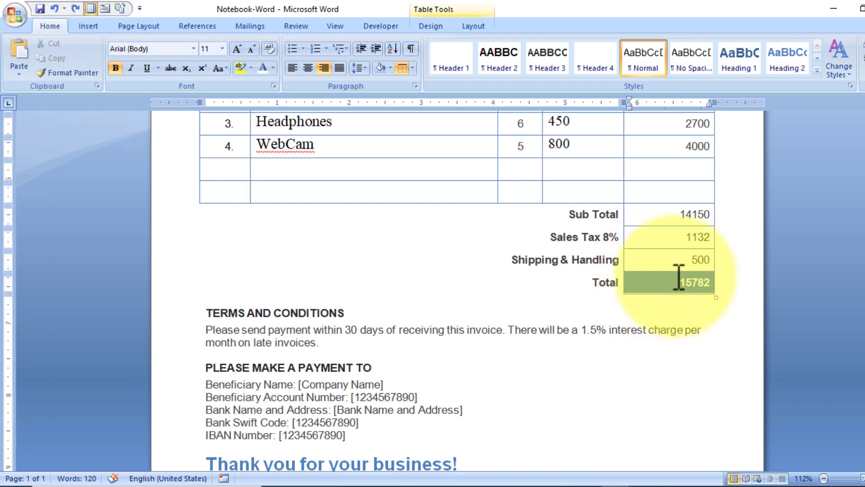
scroll(672, 276, up, 3)
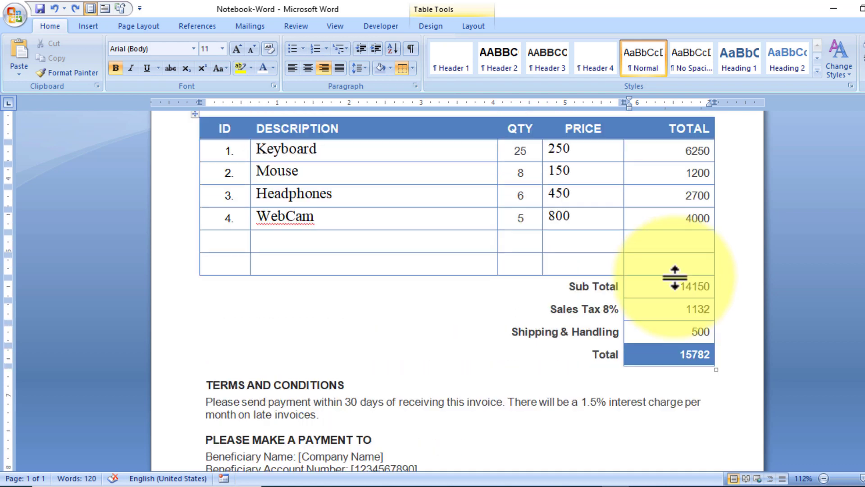
scroll(676, 289, down, 2)
drag(686, 315, 719, 321)
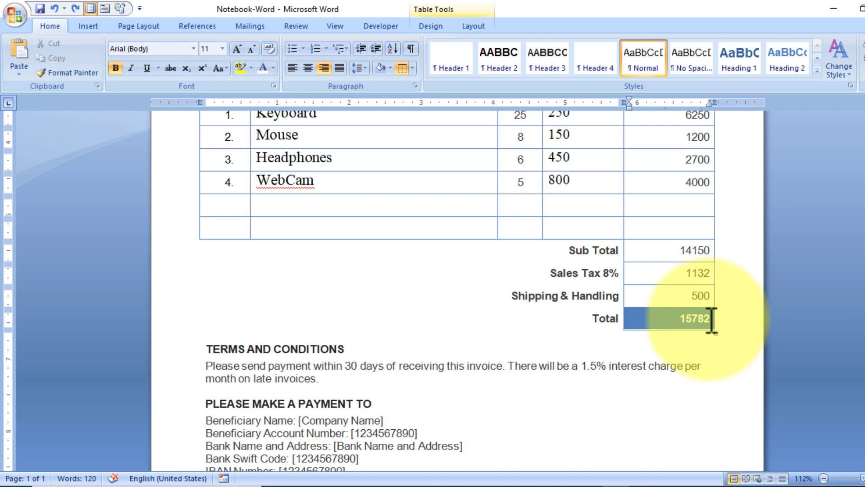
key(ctrl+y)
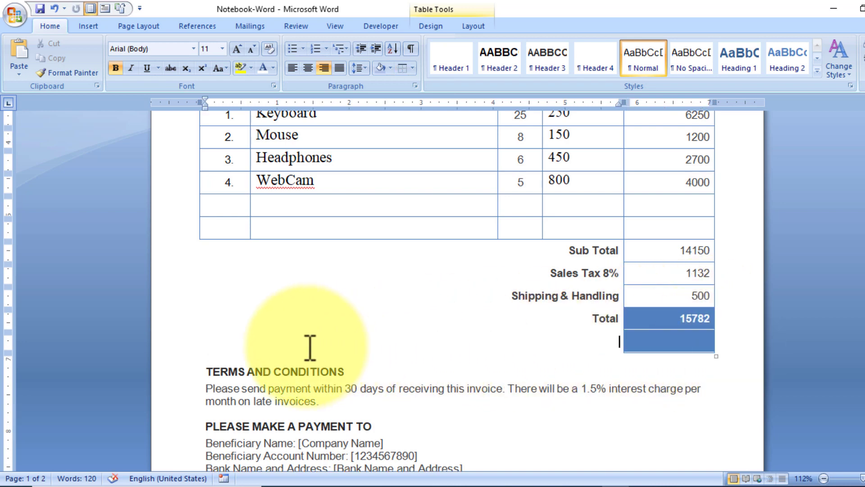
- Merge the new row into one left-aligned cell and select its invisible text
drag(421, 353, 610, 361)
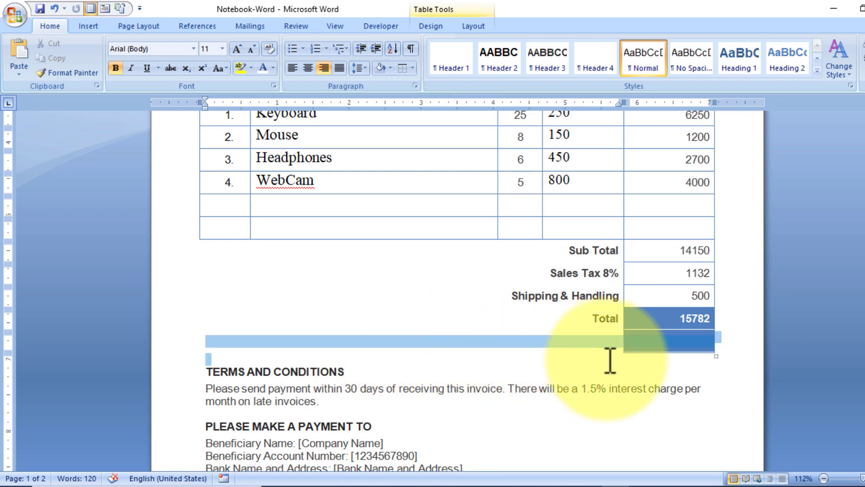
right_click(635, 351)
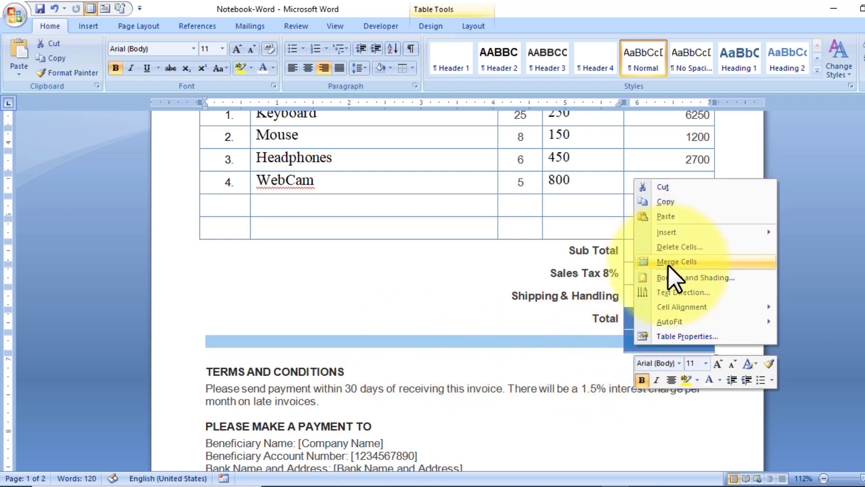
click(609, 296)
click(546, 341)
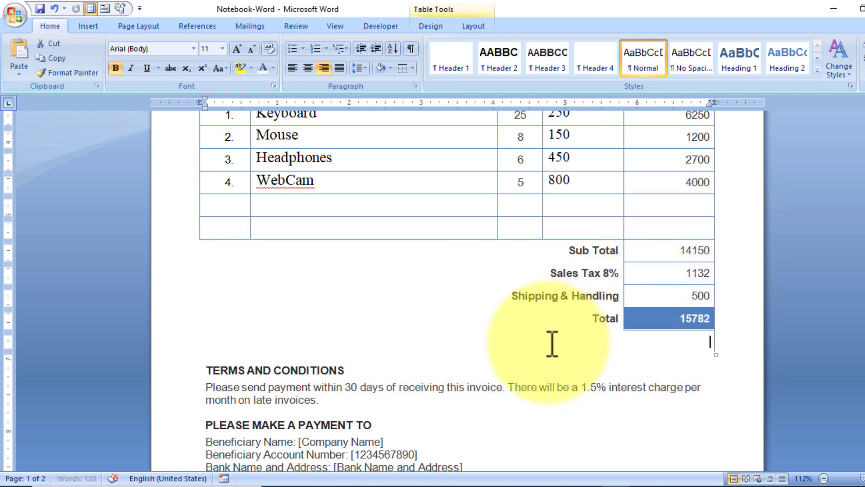
click(293, 68)
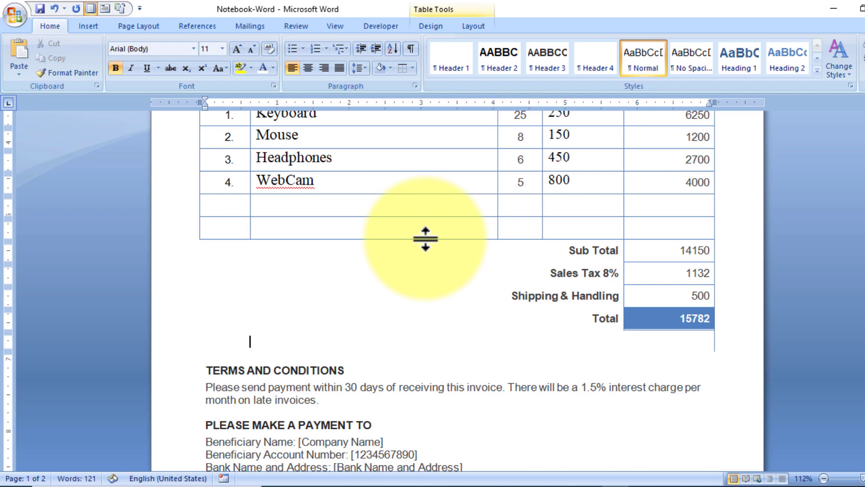
key(shift+Home)
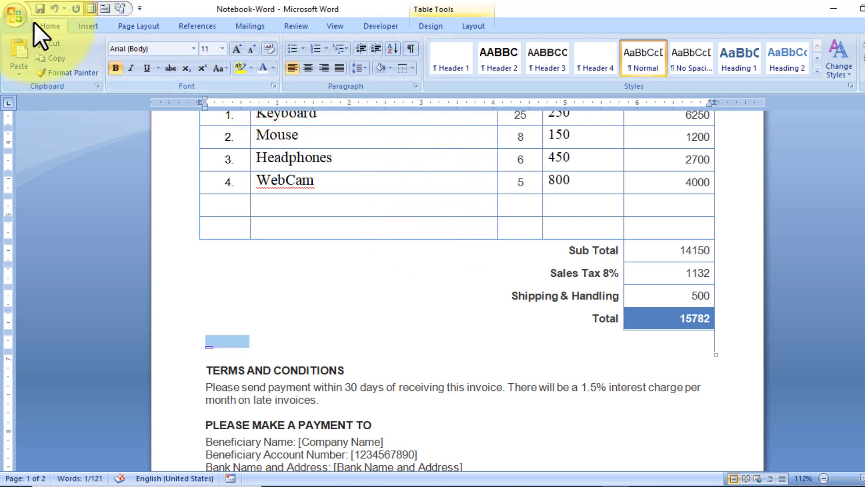
- Make the text colour black and finish typing the 'Amount in words :' label
click(275, 69)
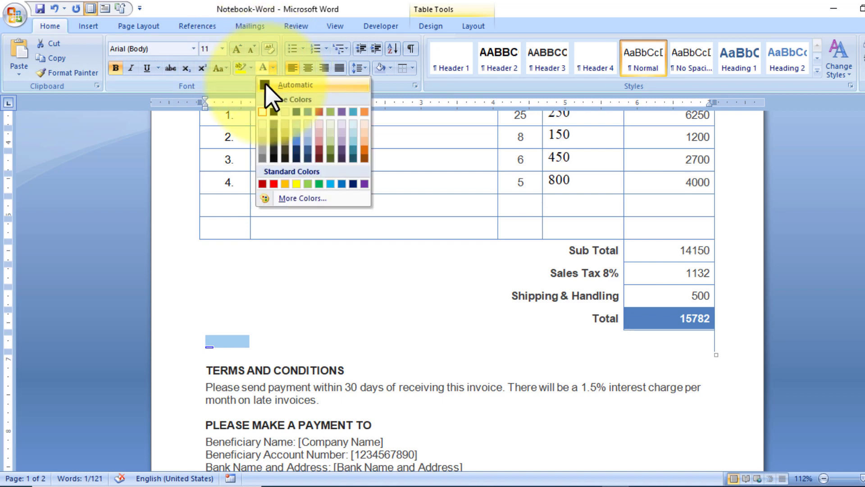
click(266, 93)
click(260, 339)
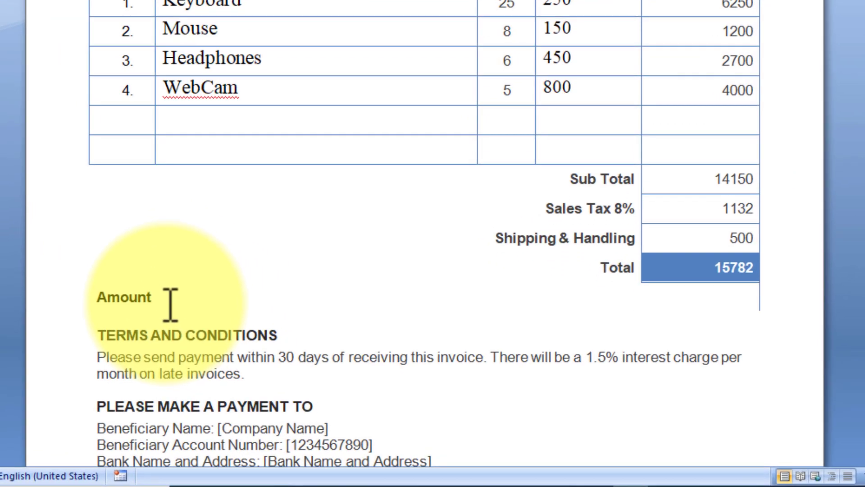
text( in words :)
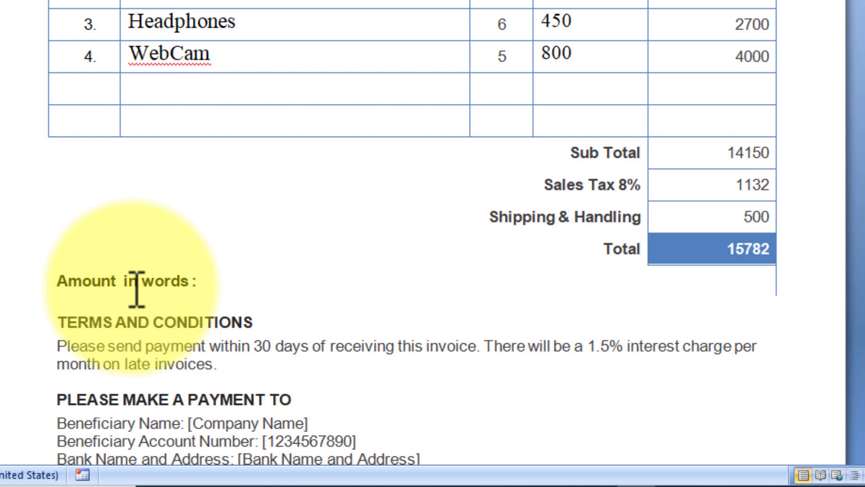
- Insert the field code { =b11\*cardtext } after the label
key(ctrl+F9)
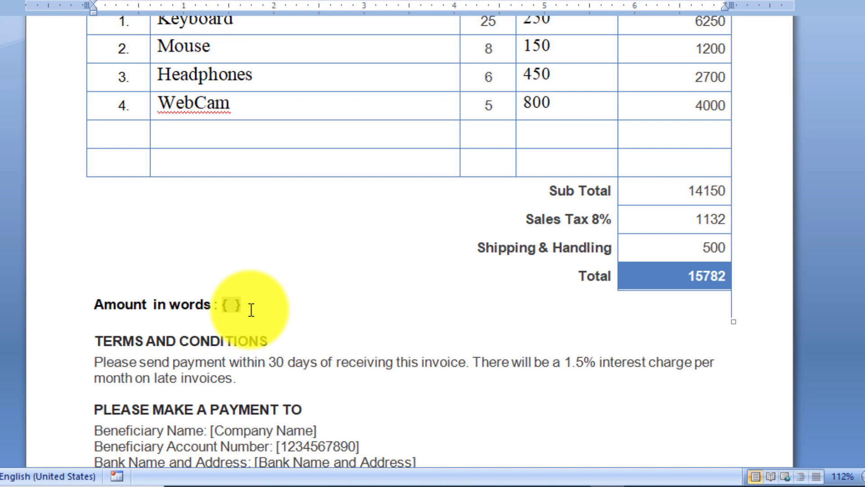
text(=)
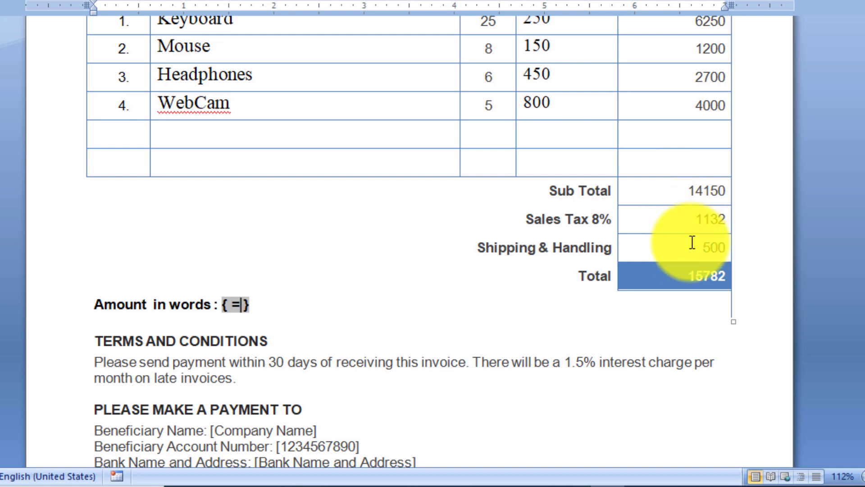
text(b)
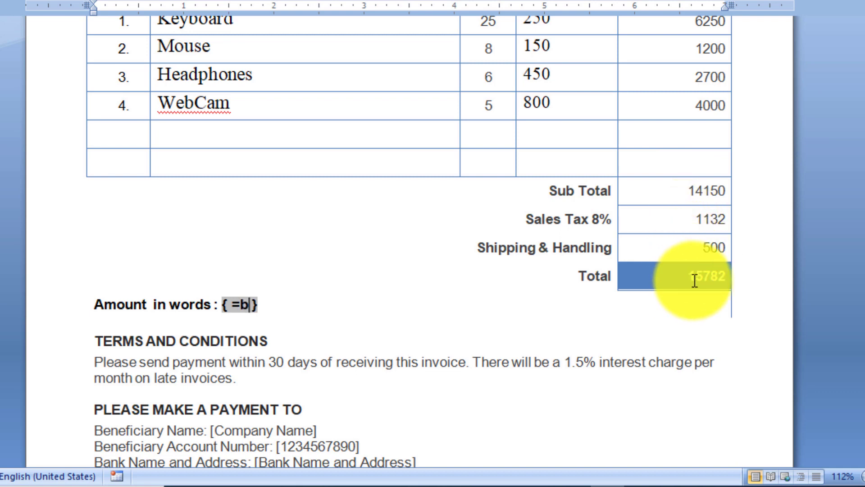
text(11)
text(\)
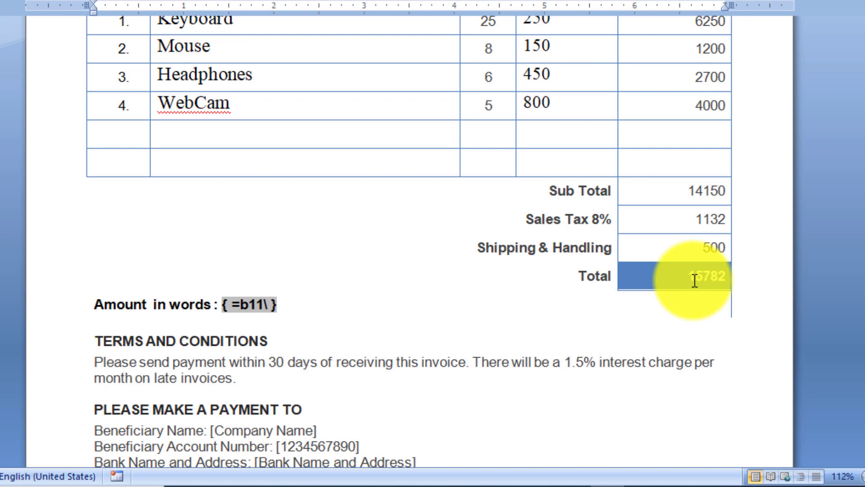
text(* )
text(cardtex)
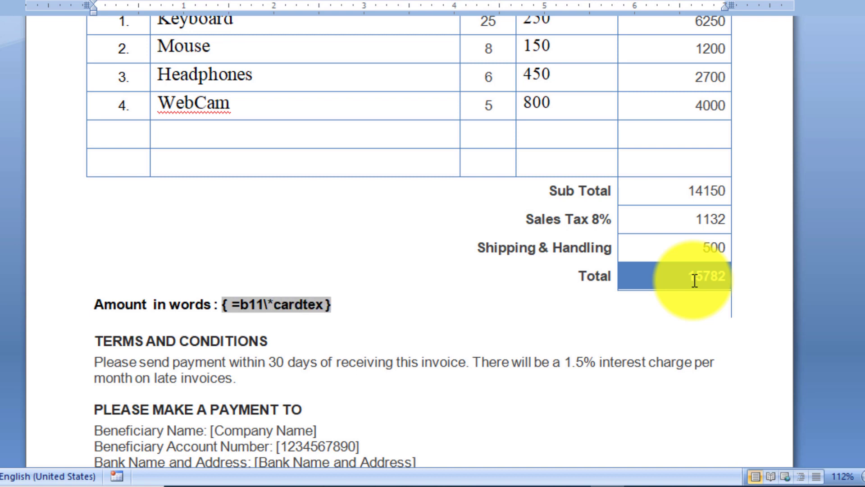
text(t)
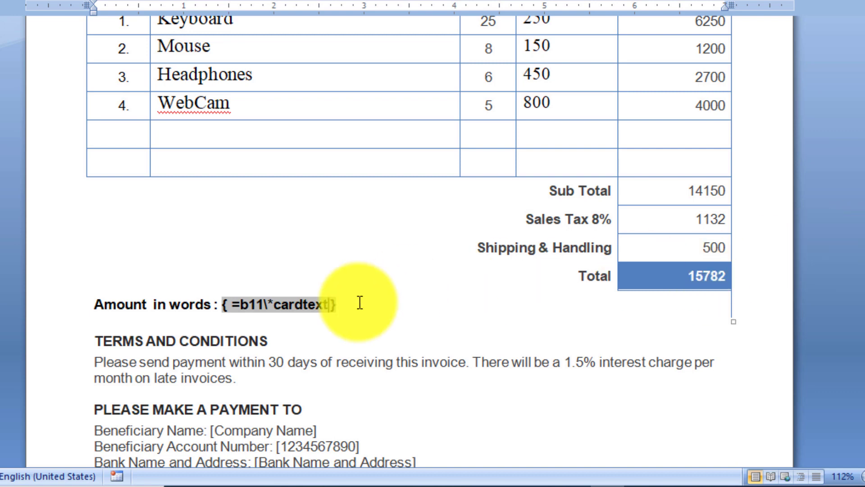
- Update the field to read fifteen thousand seven hundred eighty-two, then change Shipping & Handling from 500 to 1000
right_click(295, 307)
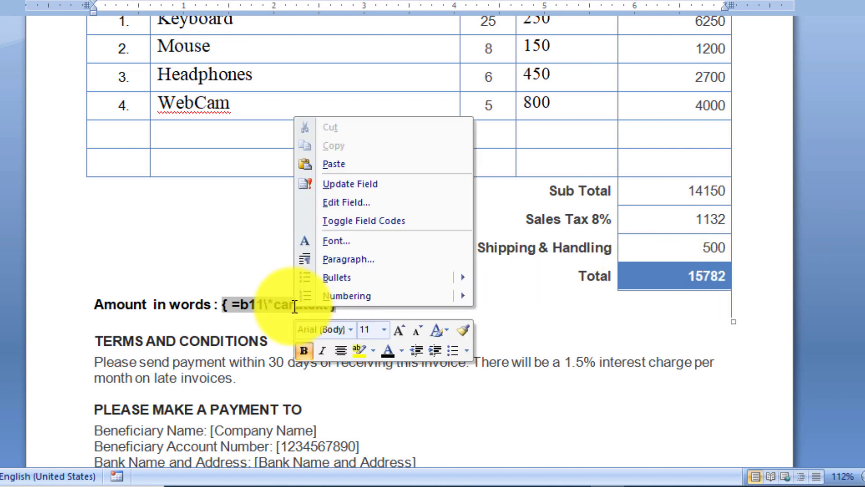
click(377, 184)
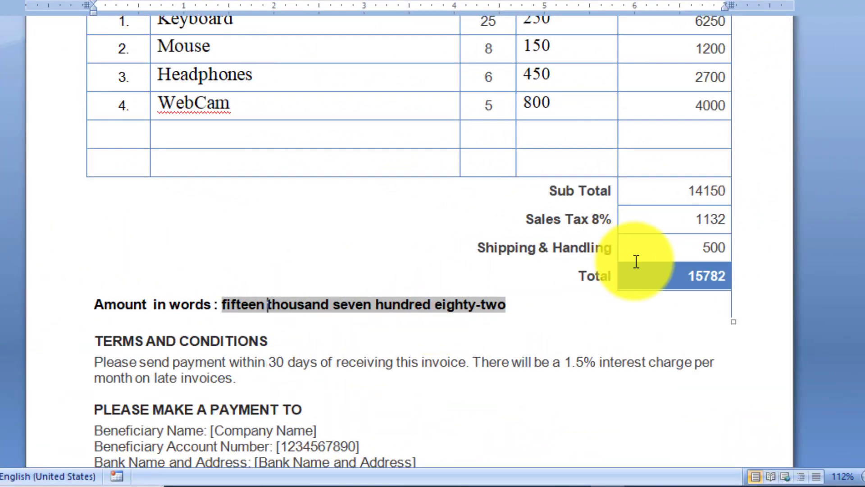
double_click(702, 251)
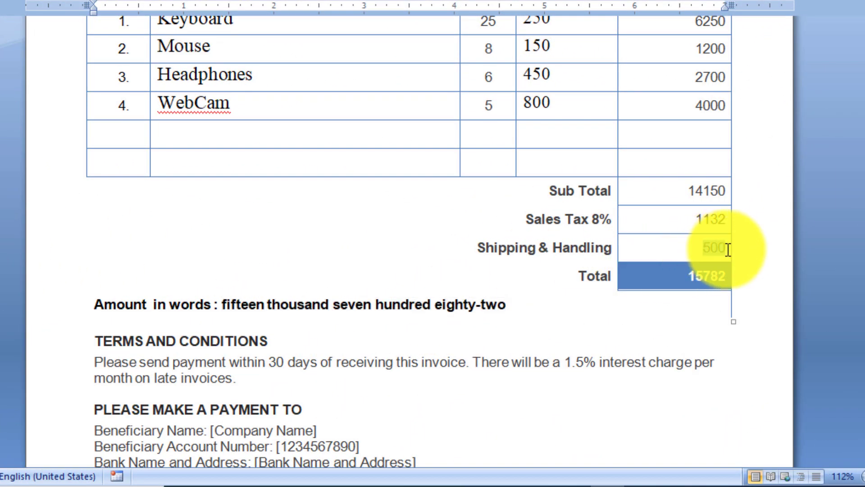
text(1000)
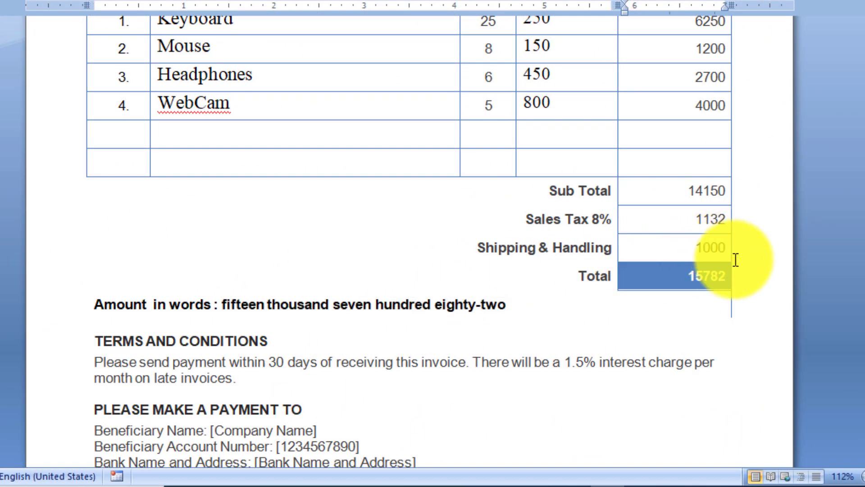
click(638, 327)
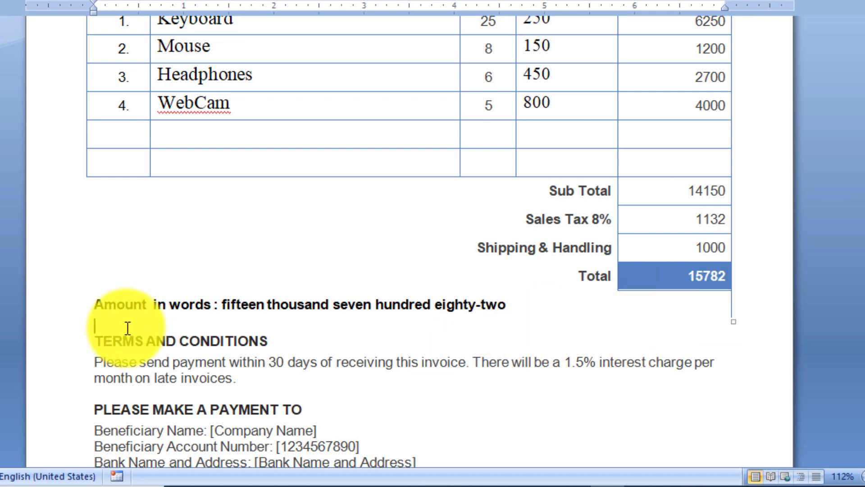
- Update the Total field so it recalculates to 16282
scroll(406, 297, up, 2)
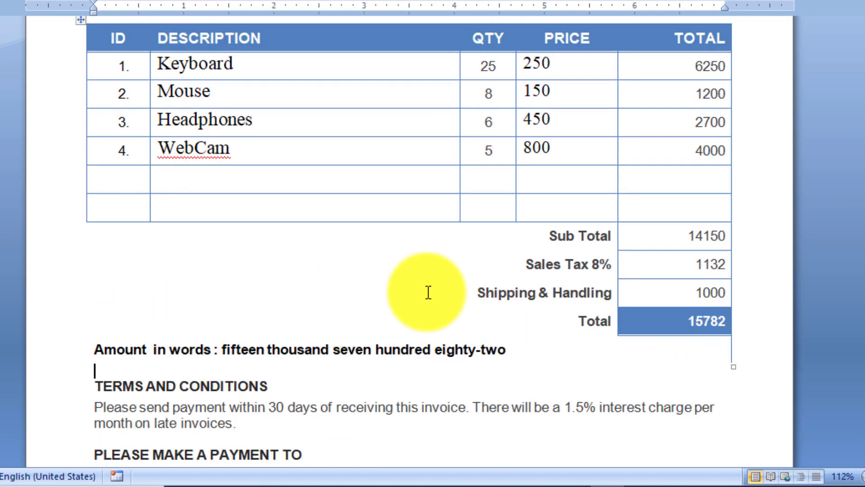
scroll(421, 288, up, 1)
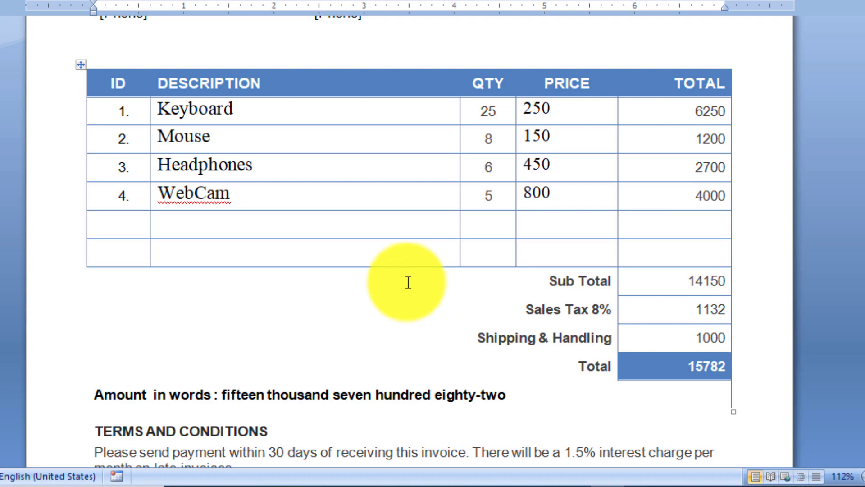
scroll(407, 282, down, 1)
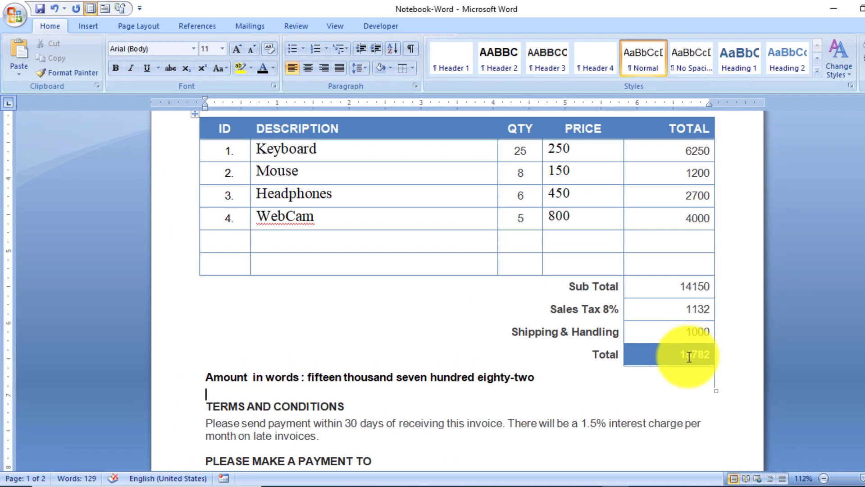
right_click(689, 352)
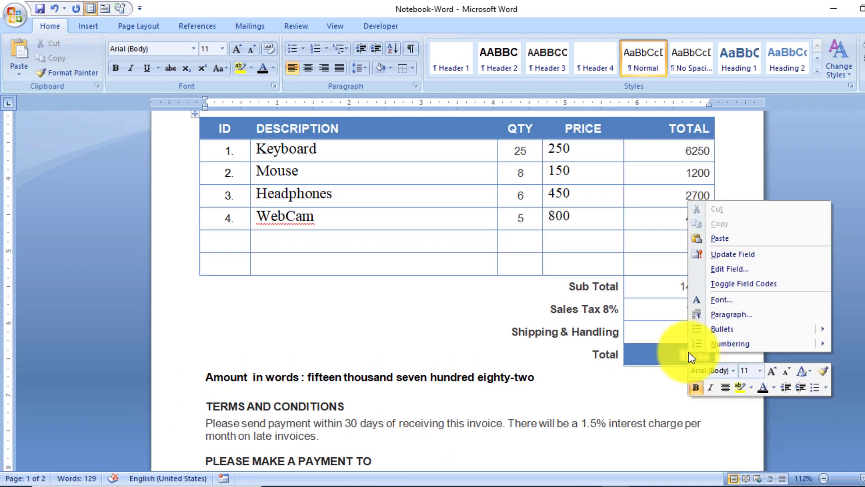
click(721, 254)
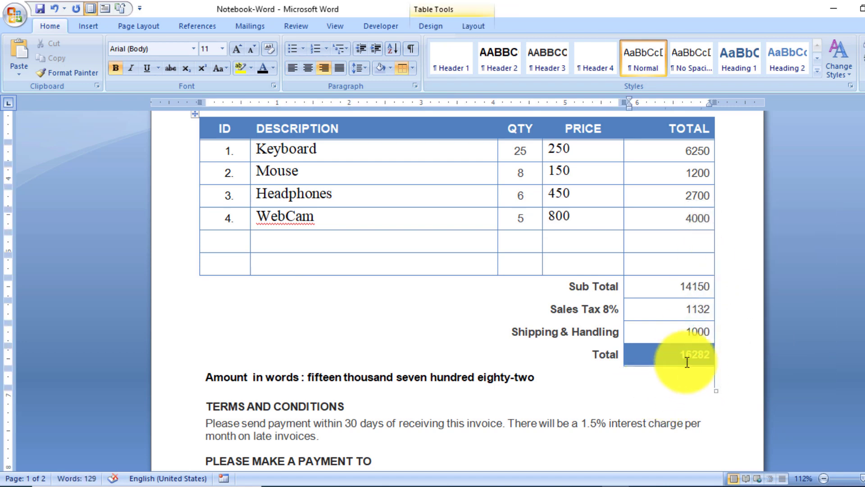
- Update the amount-in-words field to read sixteen thousand two hundred eighty-two
right_click(386, 377)
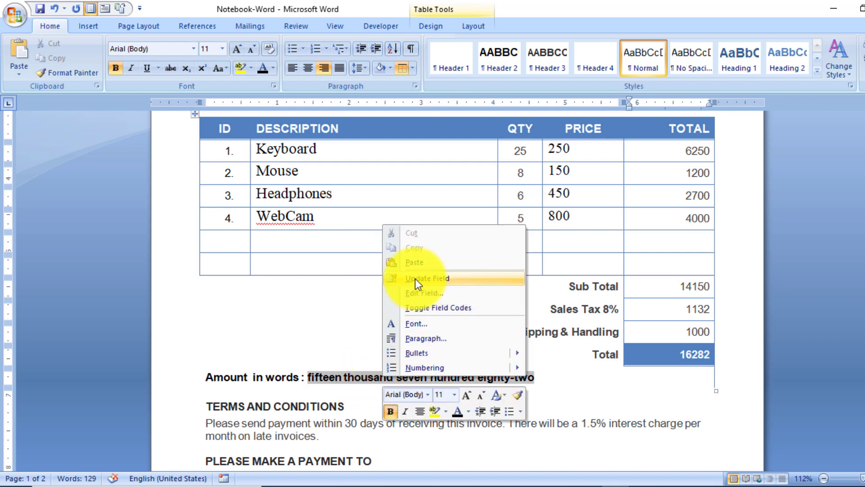
click(414, 278)
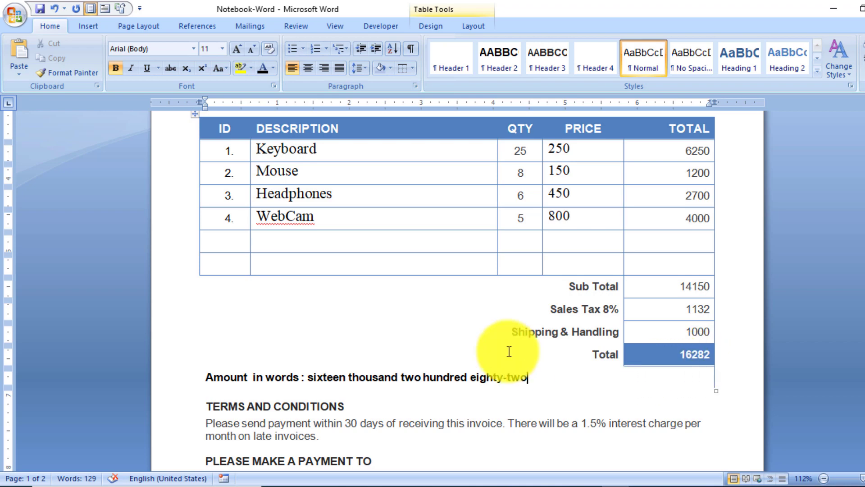
scroll(509, 347, up, 1)
scroll(512, 346, up, 4)
scroll(513, 345, up, 2)
scroll(513, 345, down, 6)
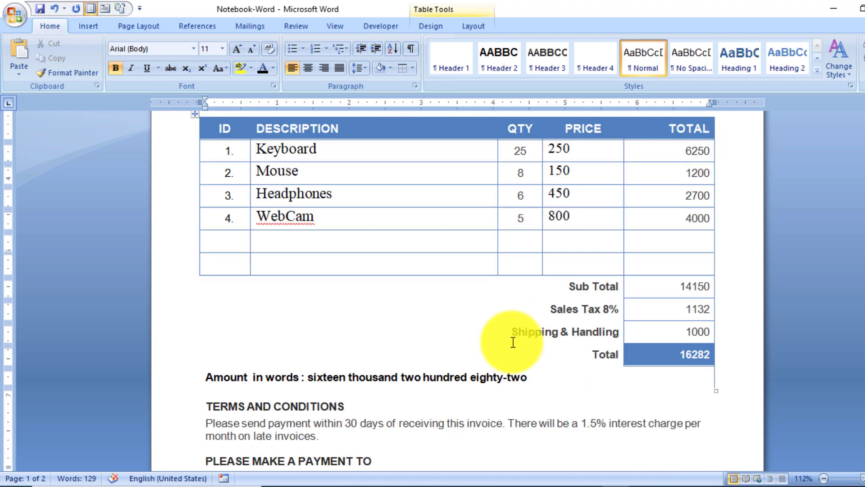
scroll(512, 343, down, 3)
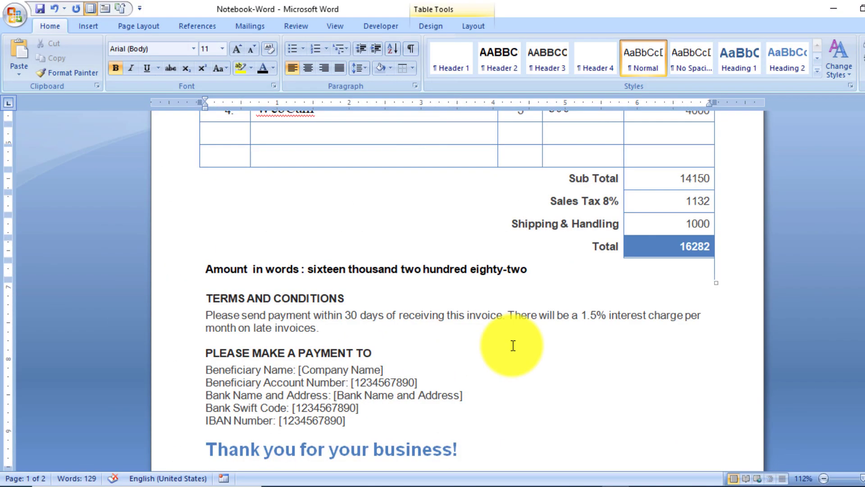
scroll(513, 345, up, 4)
scroll(532, 342, up, 1)
scroll(532, 342, up, 2)
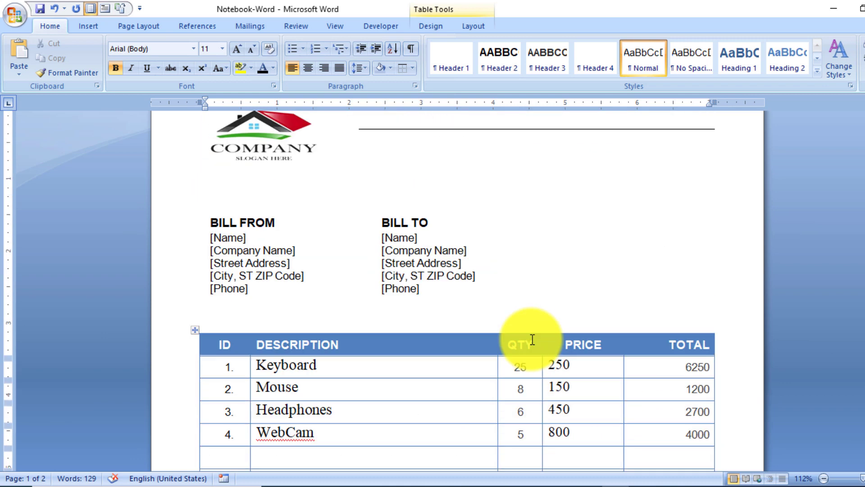
scroll(532, 340, up, 2)
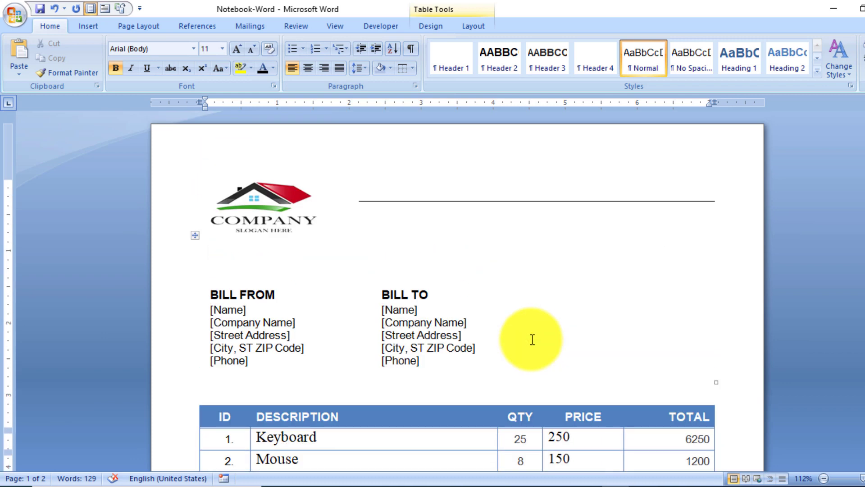